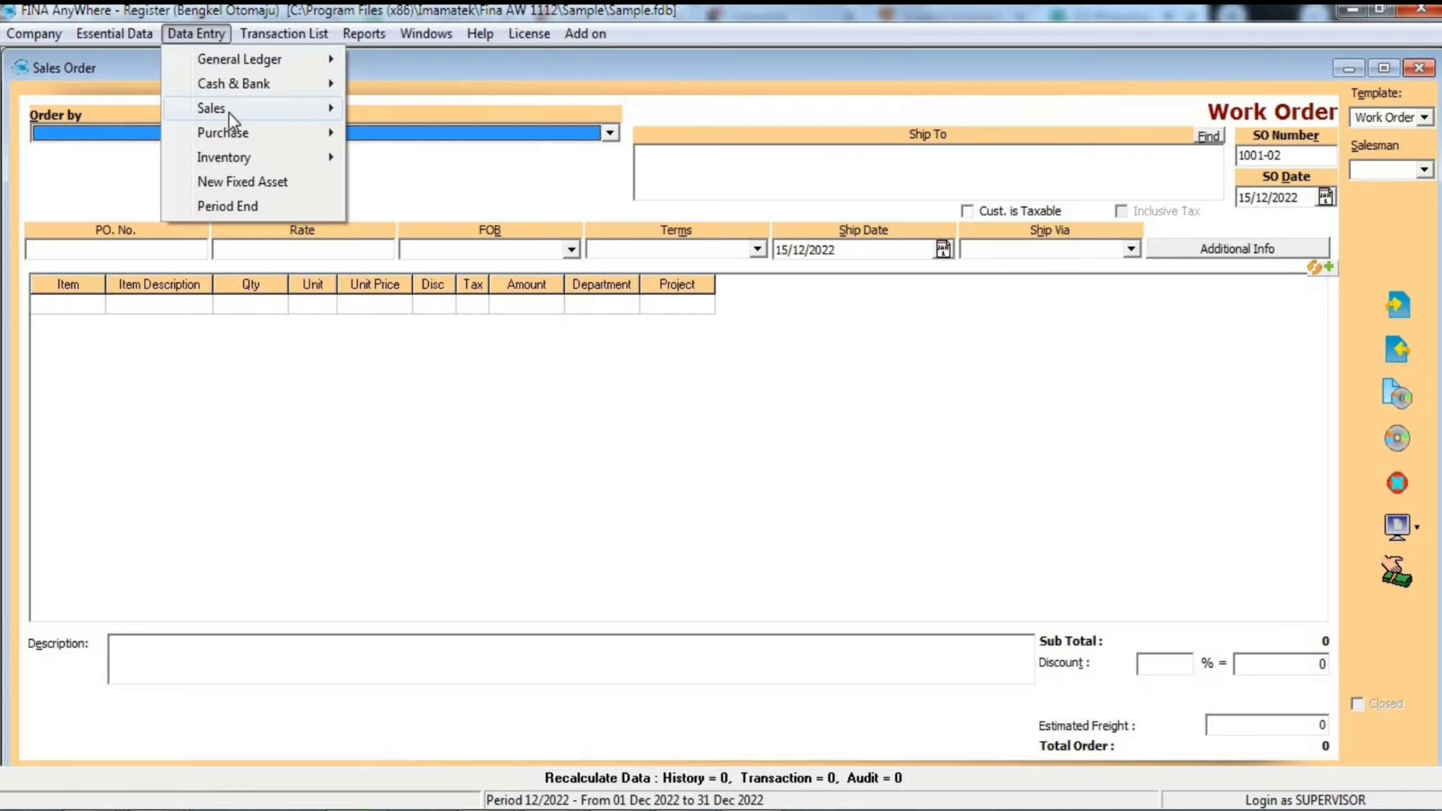
- Open the list of sales orders and start a new sales order from it
mouse_move(229, 113)
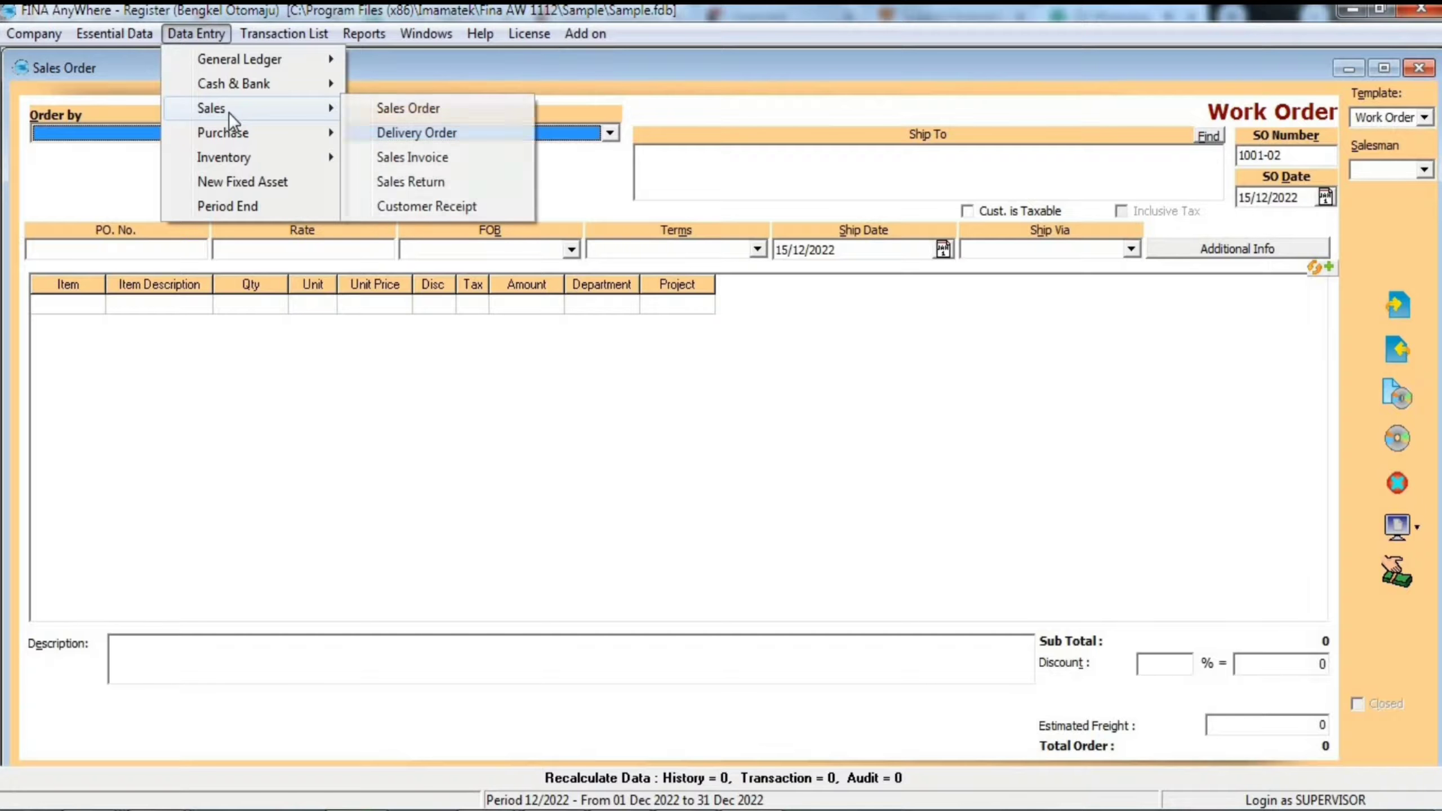
left_click(467, 109)
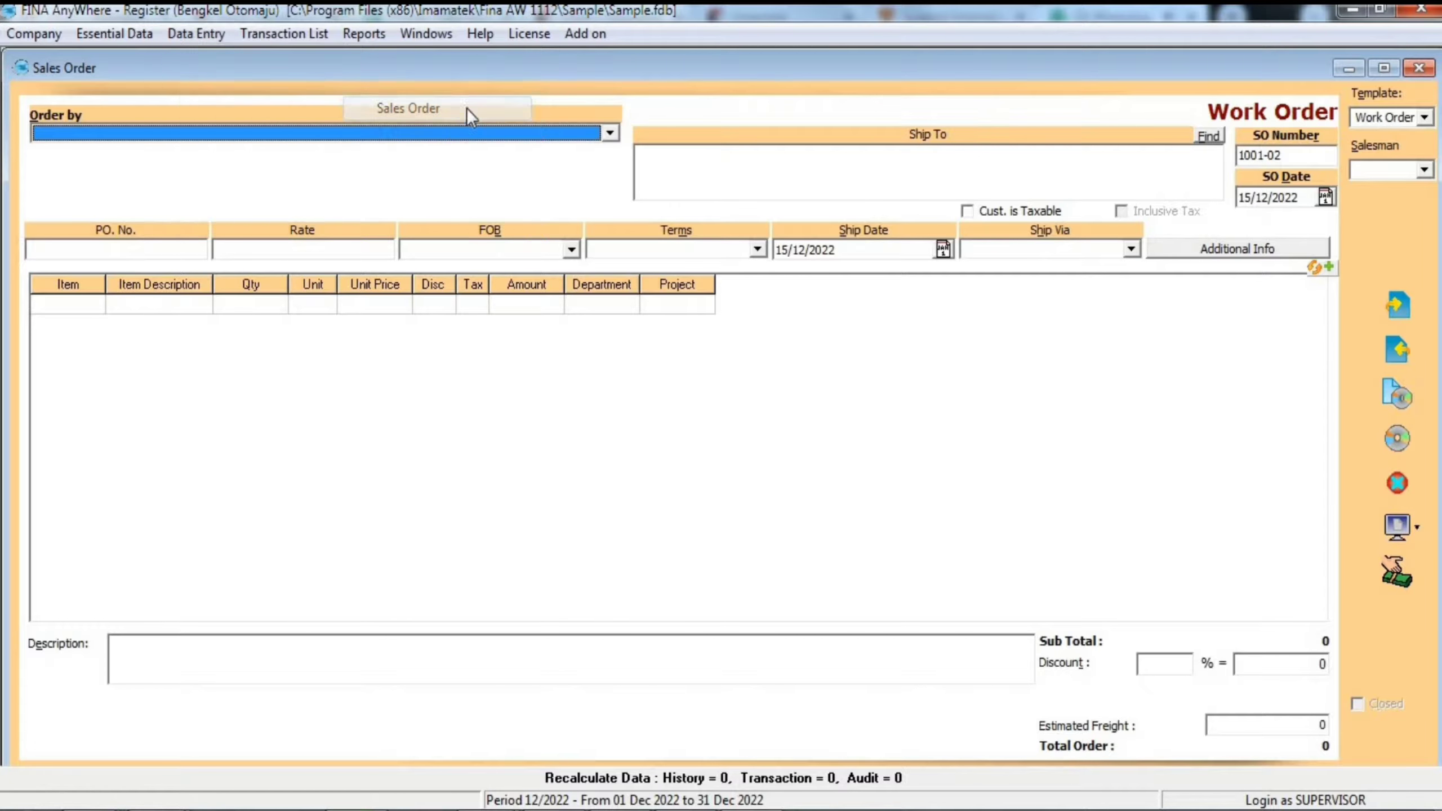
left_click(295, 41)
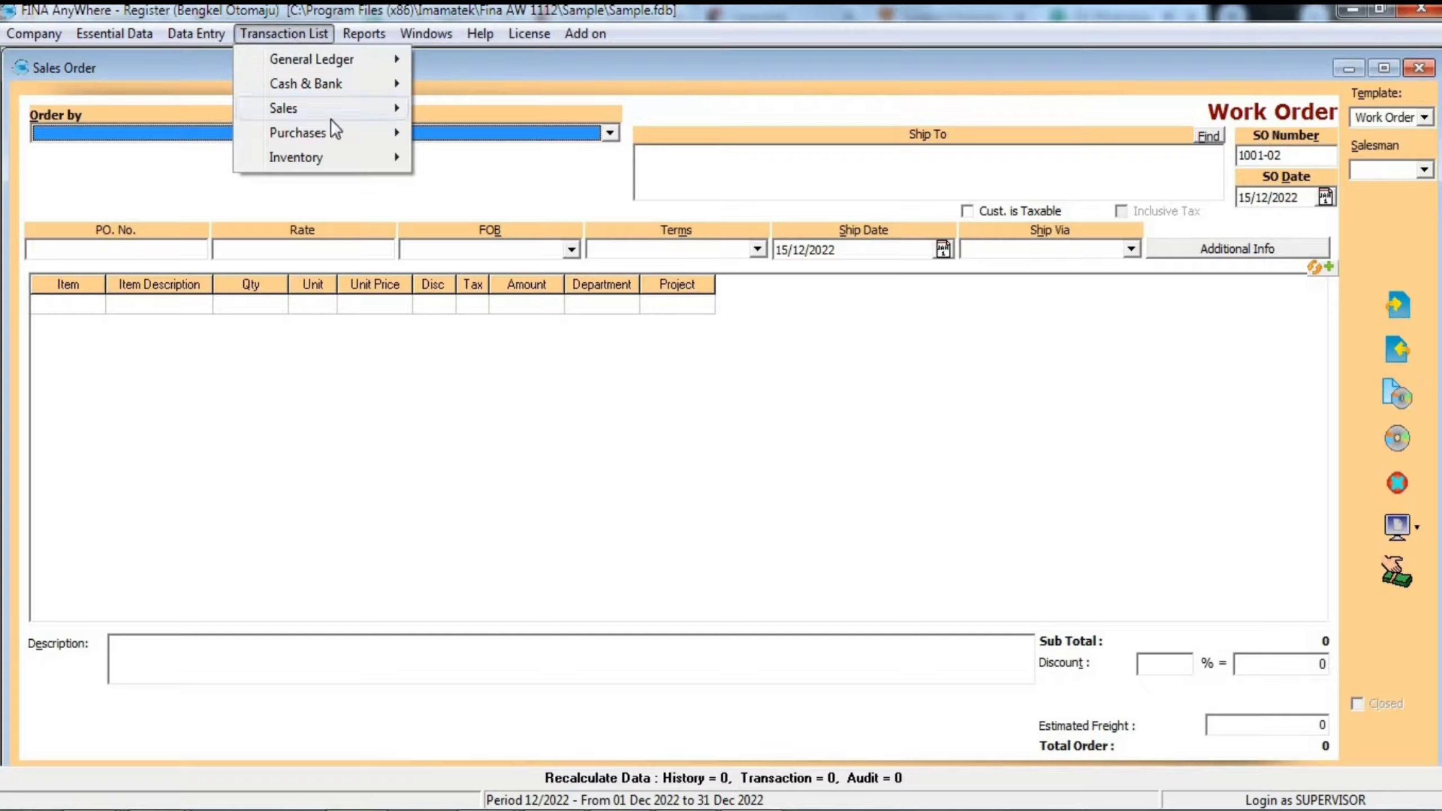
mouse_move(329, 113)
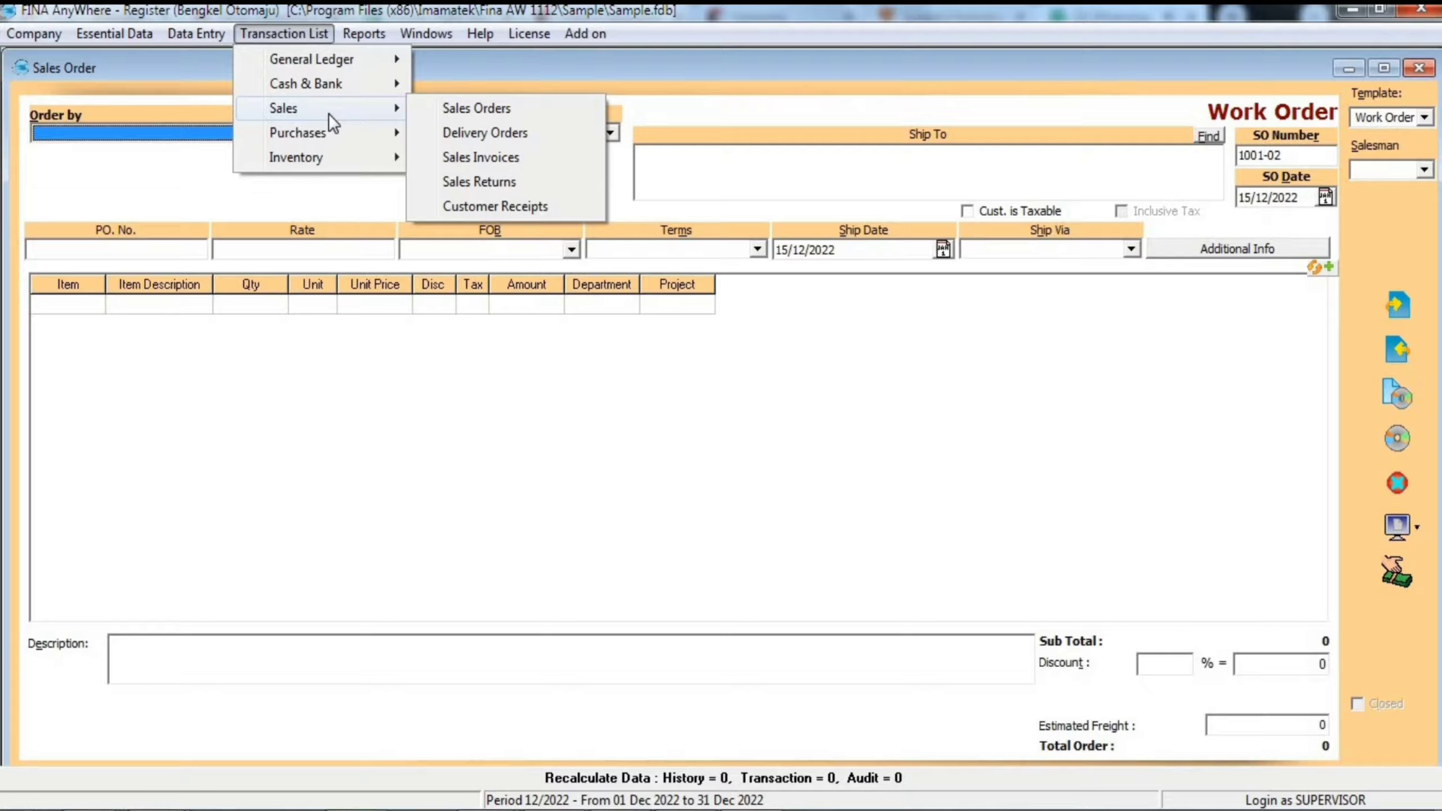
left_click(467, 110)
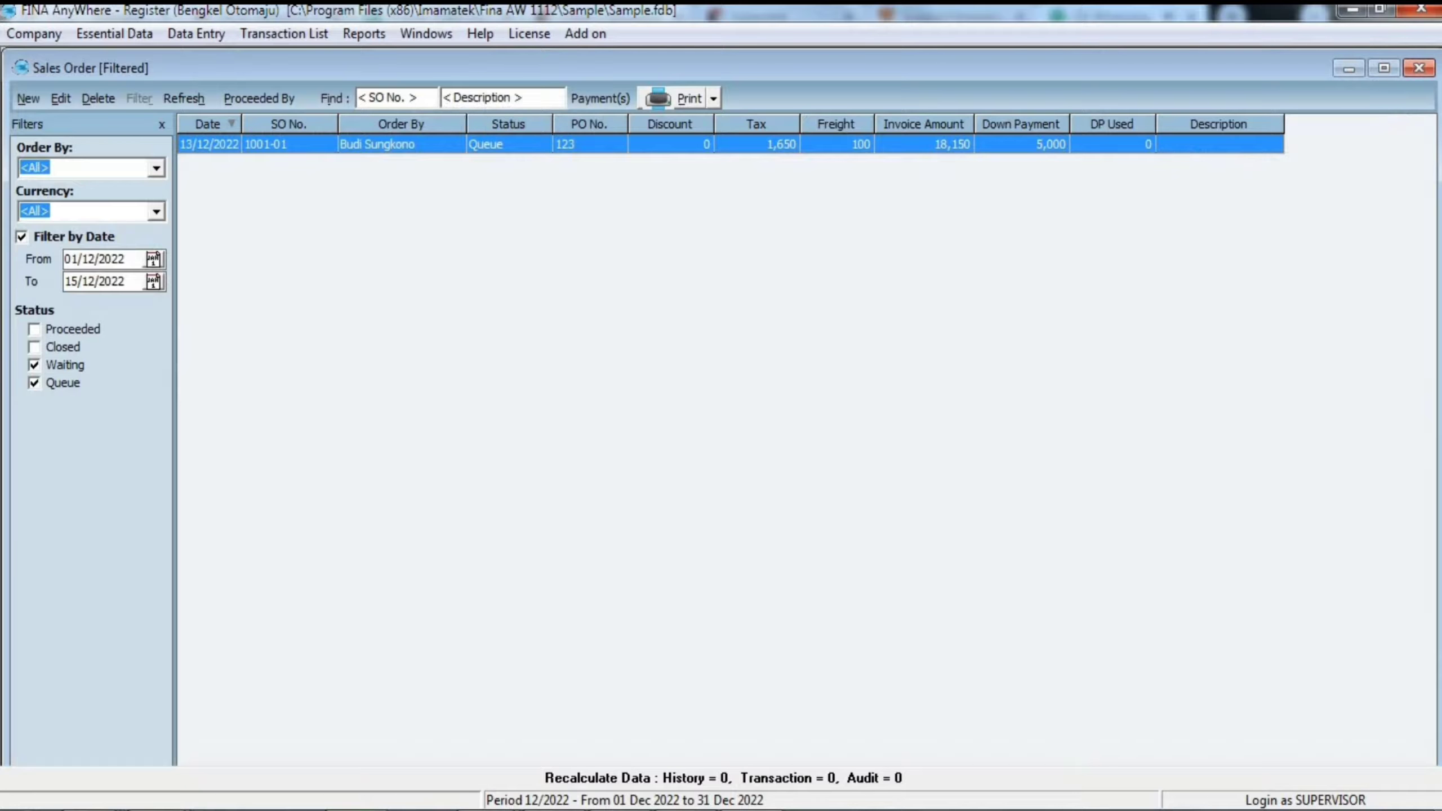
left_click(34, 99)
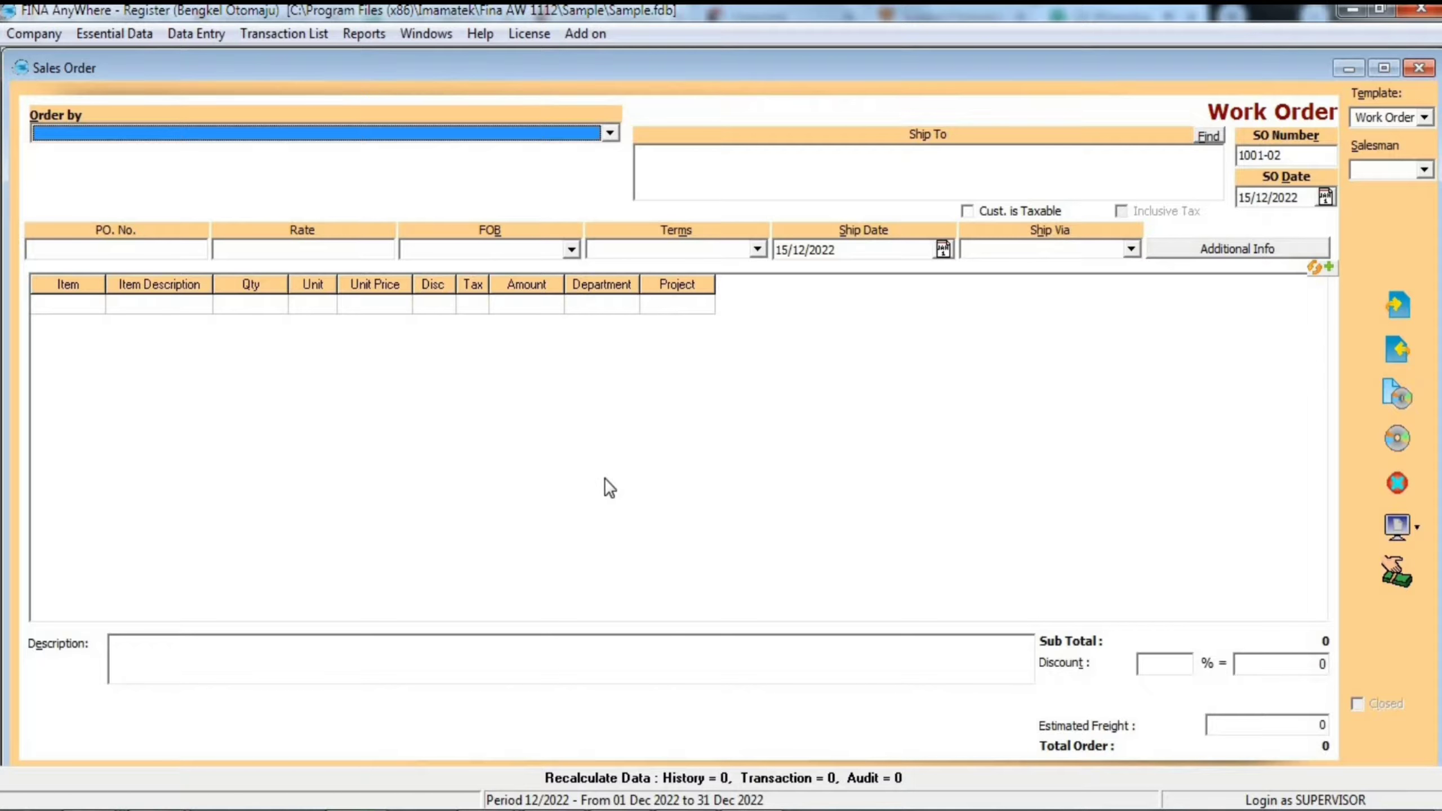
- Choose the second existing customer in the list as the party placing the sales order
left_click(149, 139)
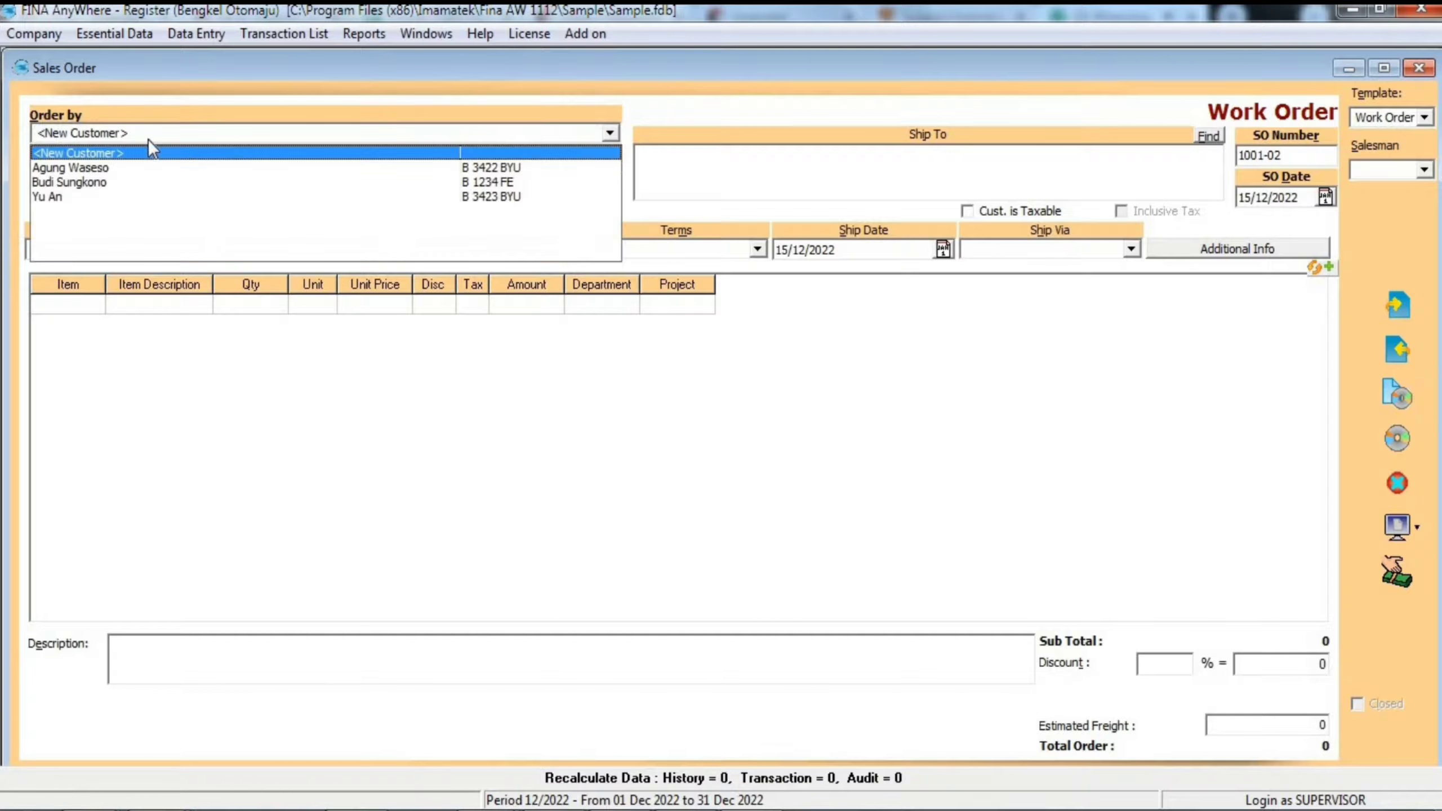
left_click(613, 133)
left_click(614, 132)
left_click(615, 131)
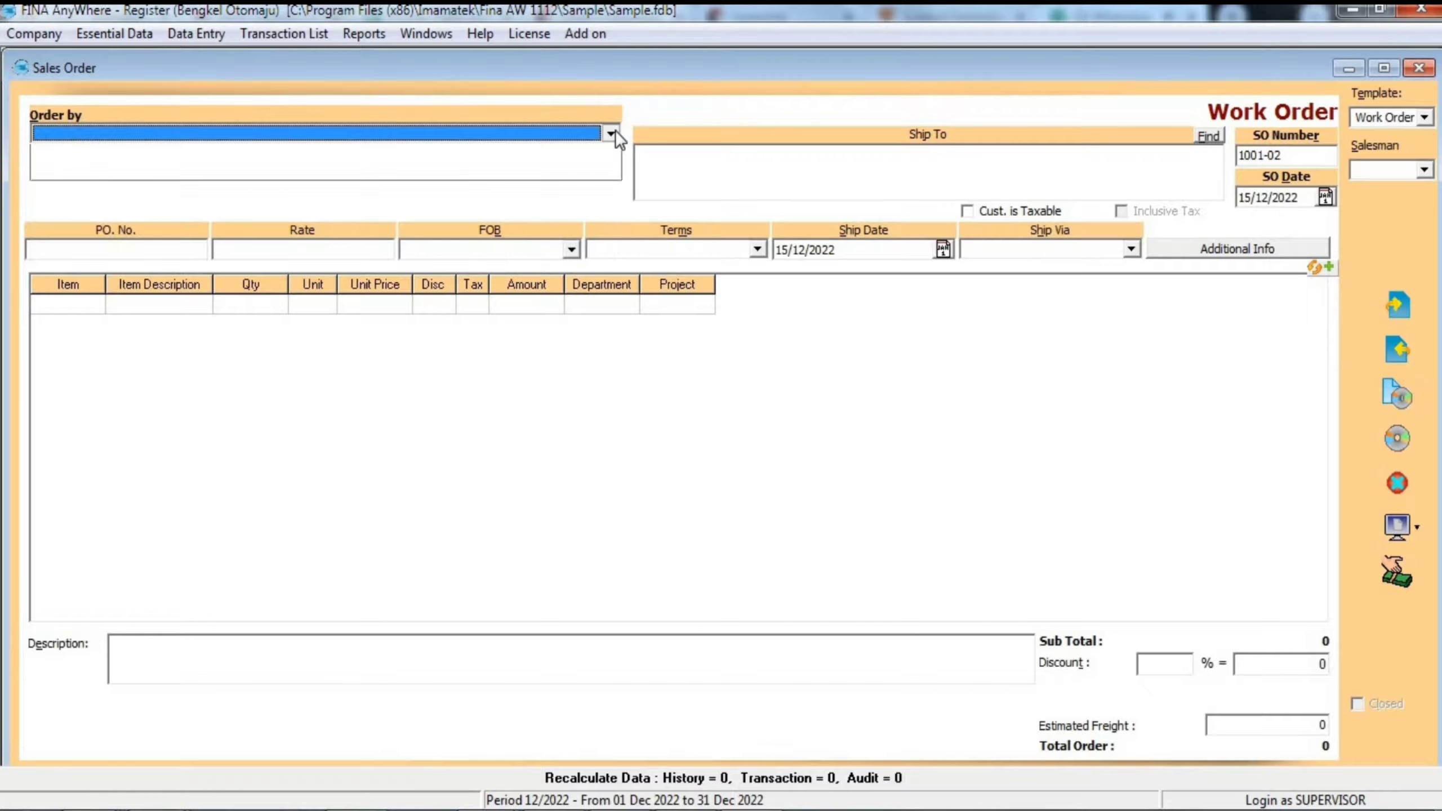
left_click(616, 131)
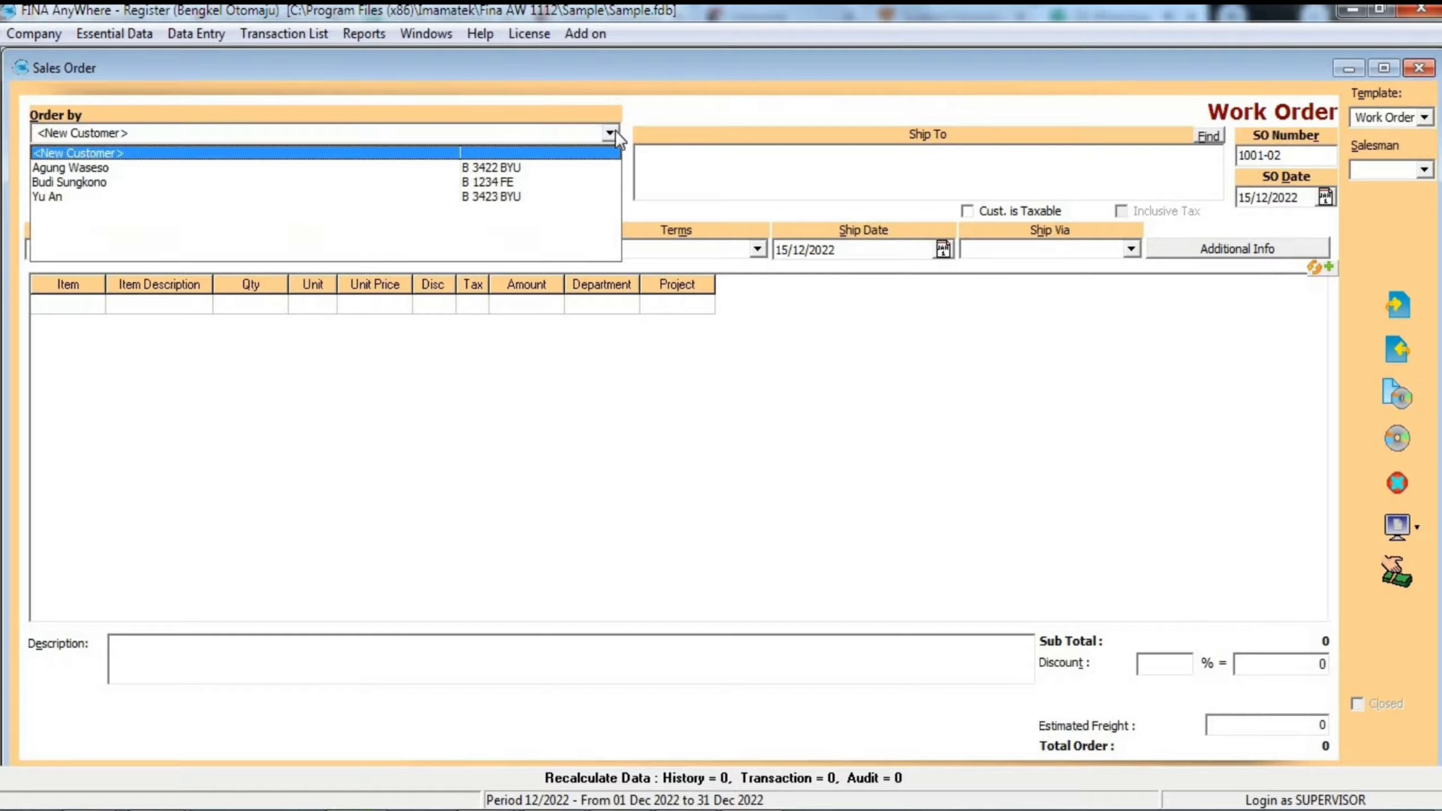
left_click(60, 182)
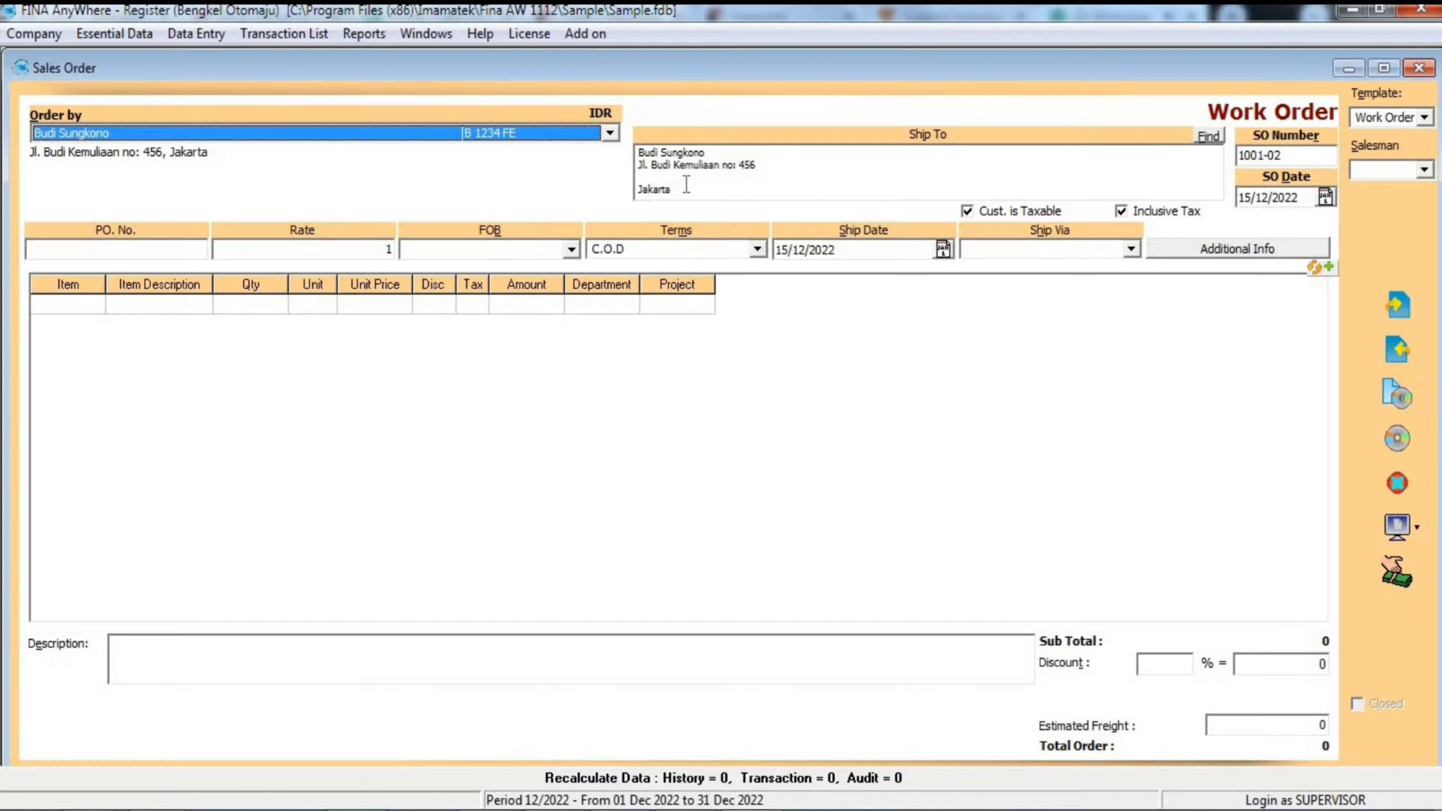
- Switch the order to the Yuan-currency customer and accept the exchange rate of 6000
left_click(612, 131)
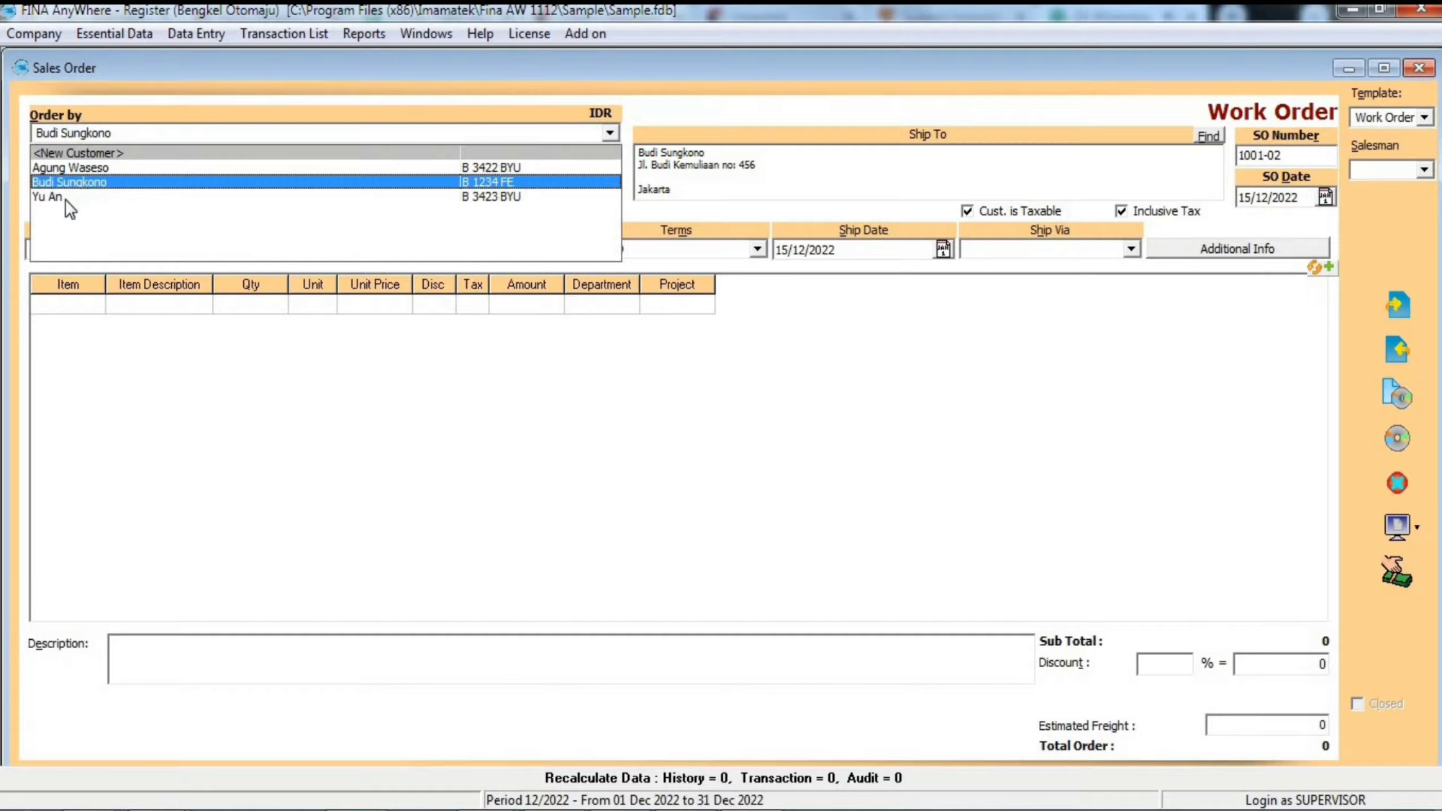
left_click(66, 198)
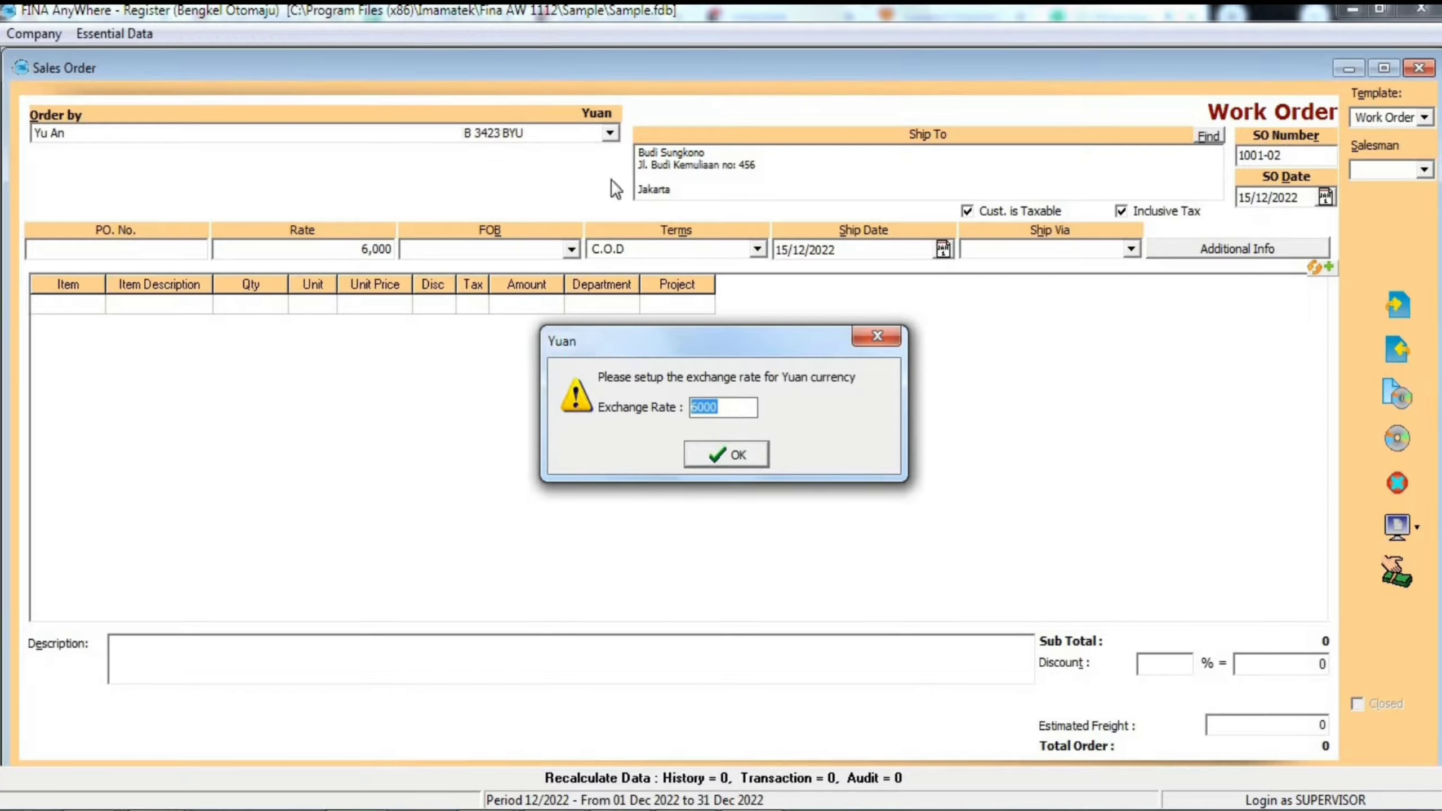
key("Return")
- Assign the order to the first existing customer in the list and check the Ship To address
left_click(610, 132)
left_click(142, 171)
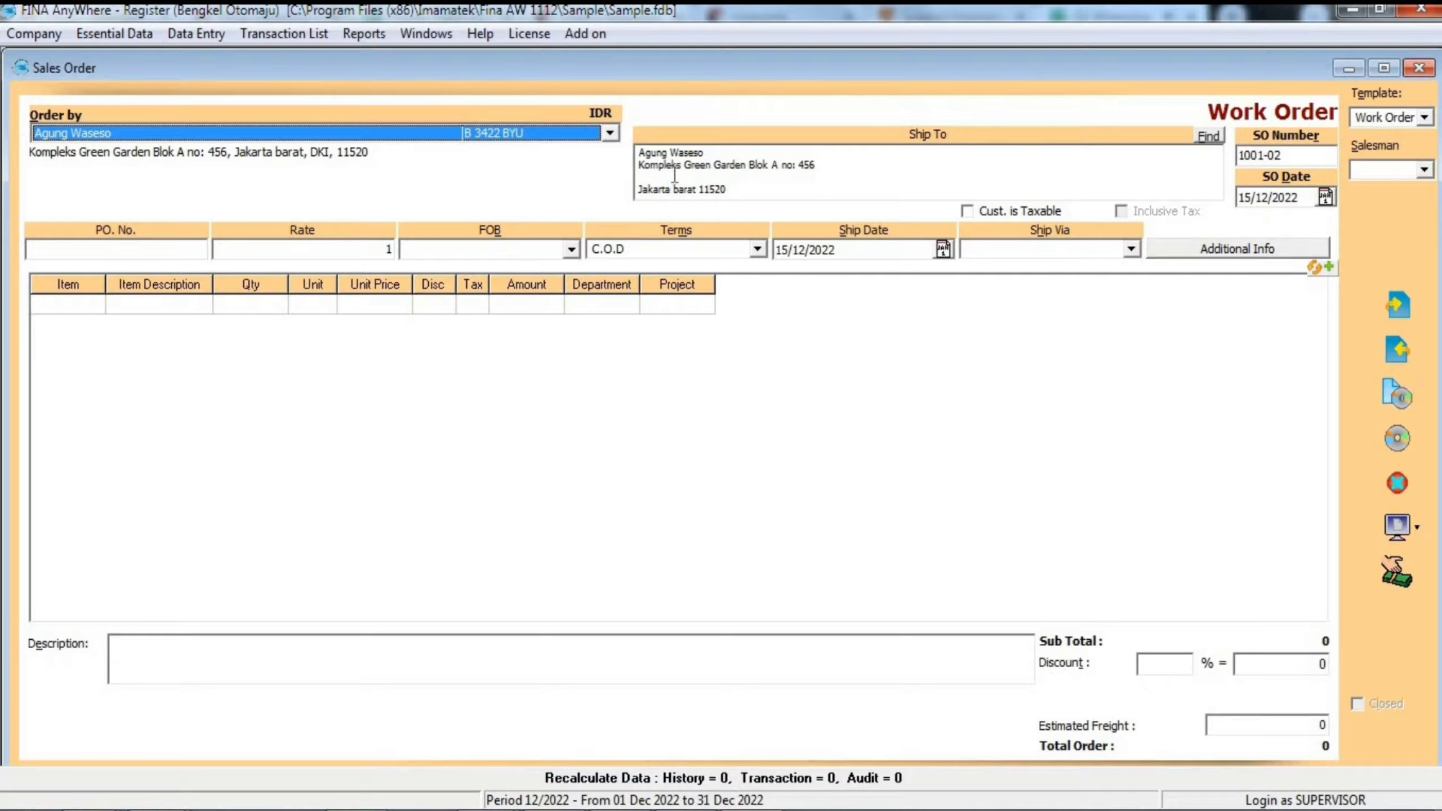
left_click(675, 174)
left_click_drag(761, 184, 641, 149)
left_click(860, 171)
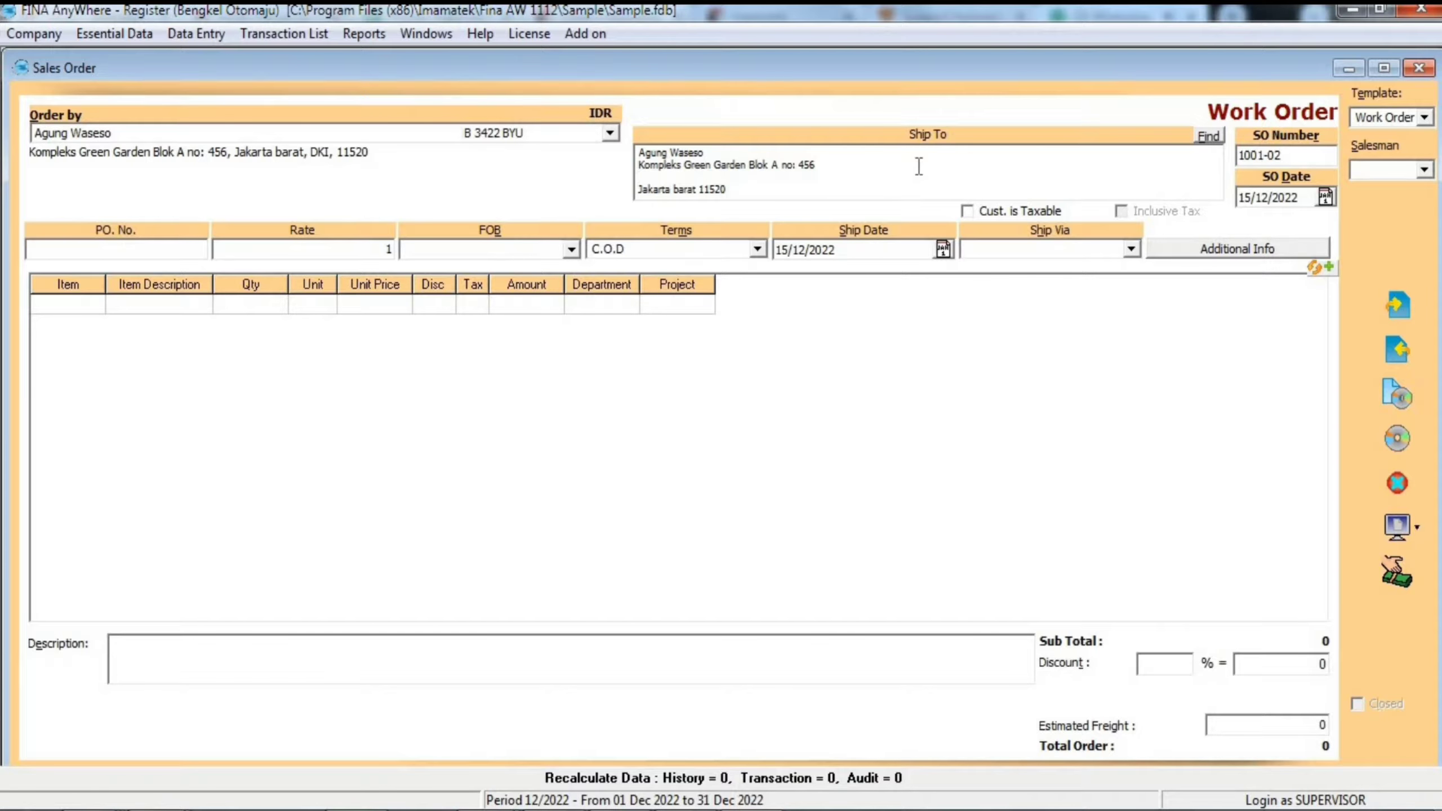
- Increase the SO number by one and set the SO date to 15/12/2022
left_click(1296, 154)
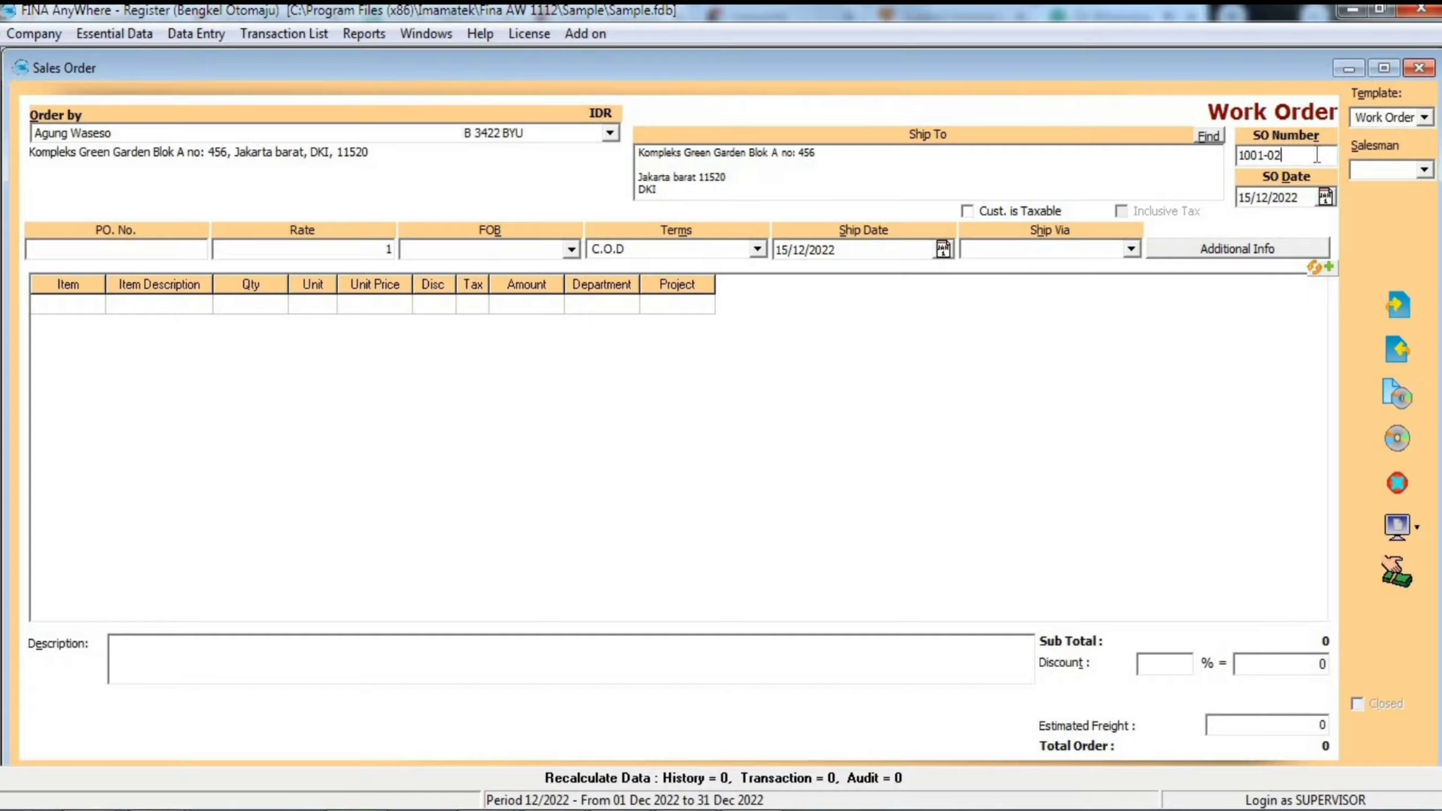
key("BackSpace")
type("3")
left_click(1325, 197)
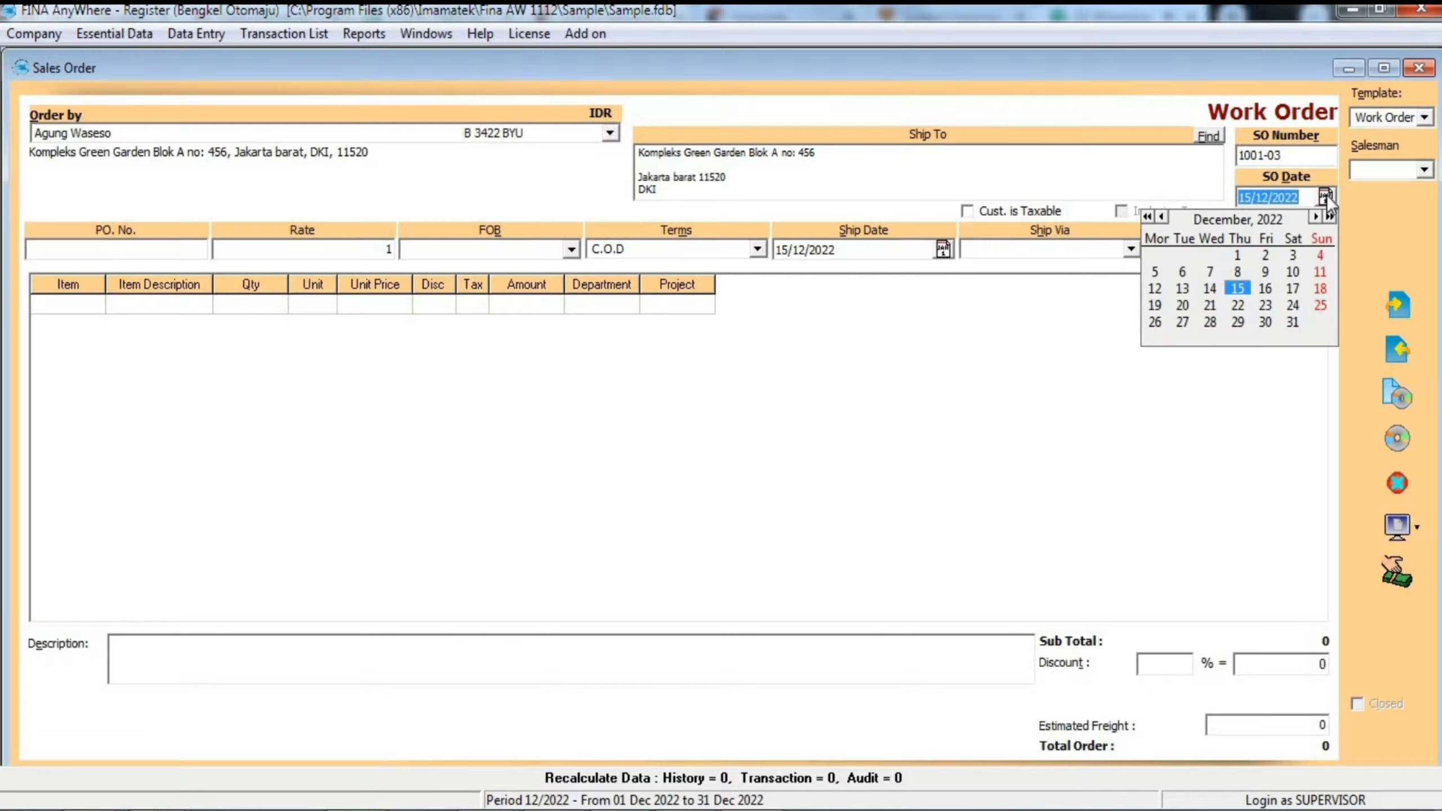
left_click(1244, 285)
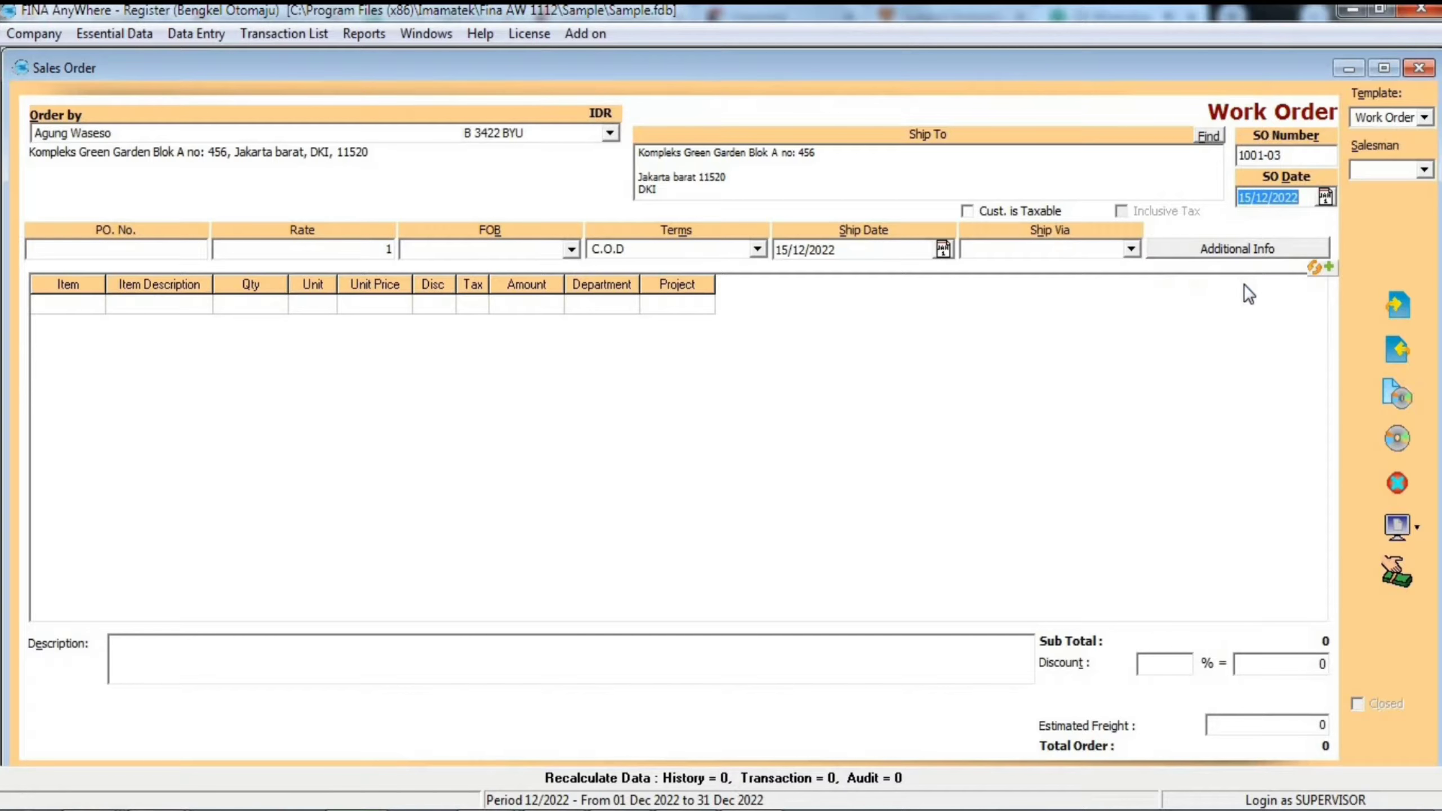
- Enter the customer's PO number and leave the FOB field blank after viewing its options
left_click(82, 249)
type("123")
key("Tab")
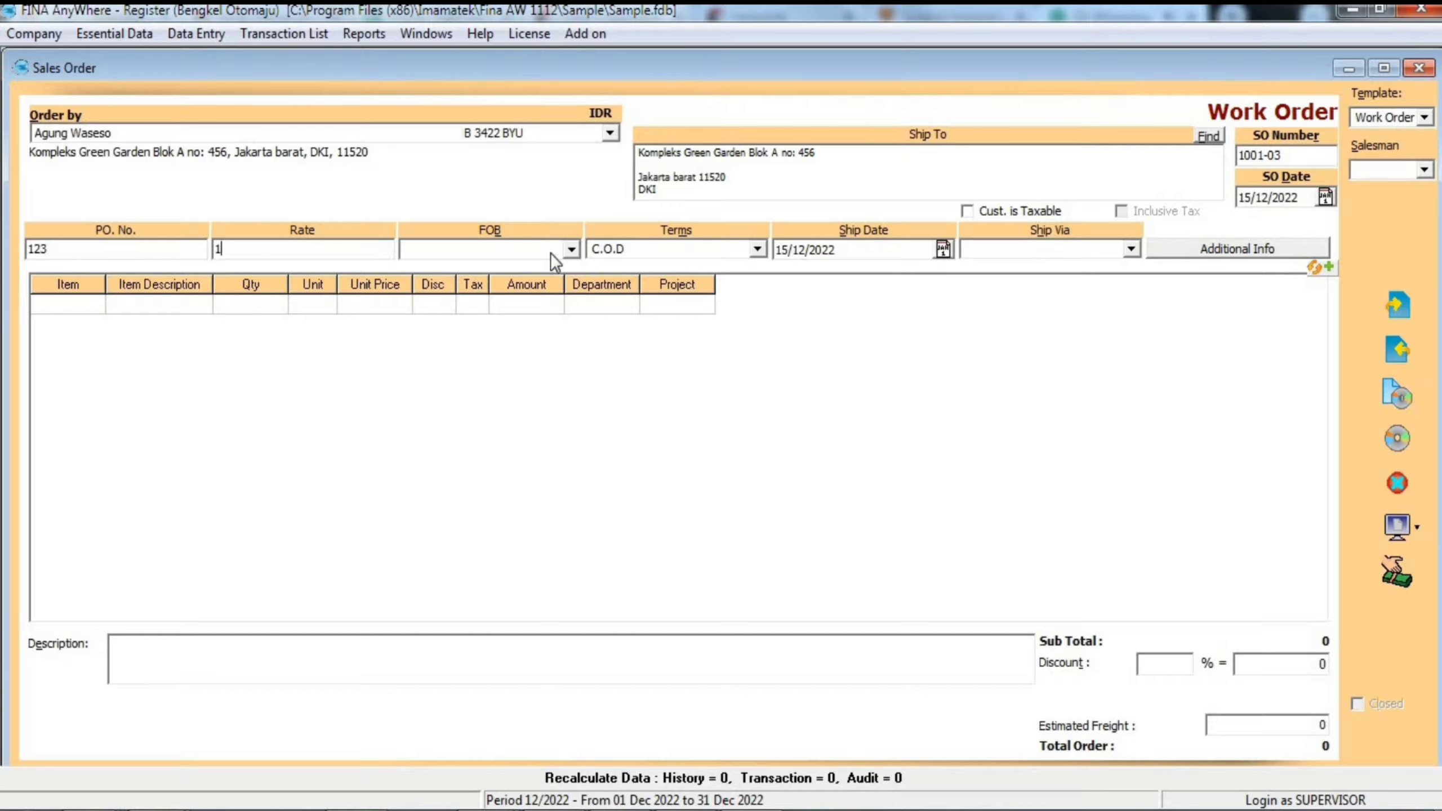
left_click(571, 250)
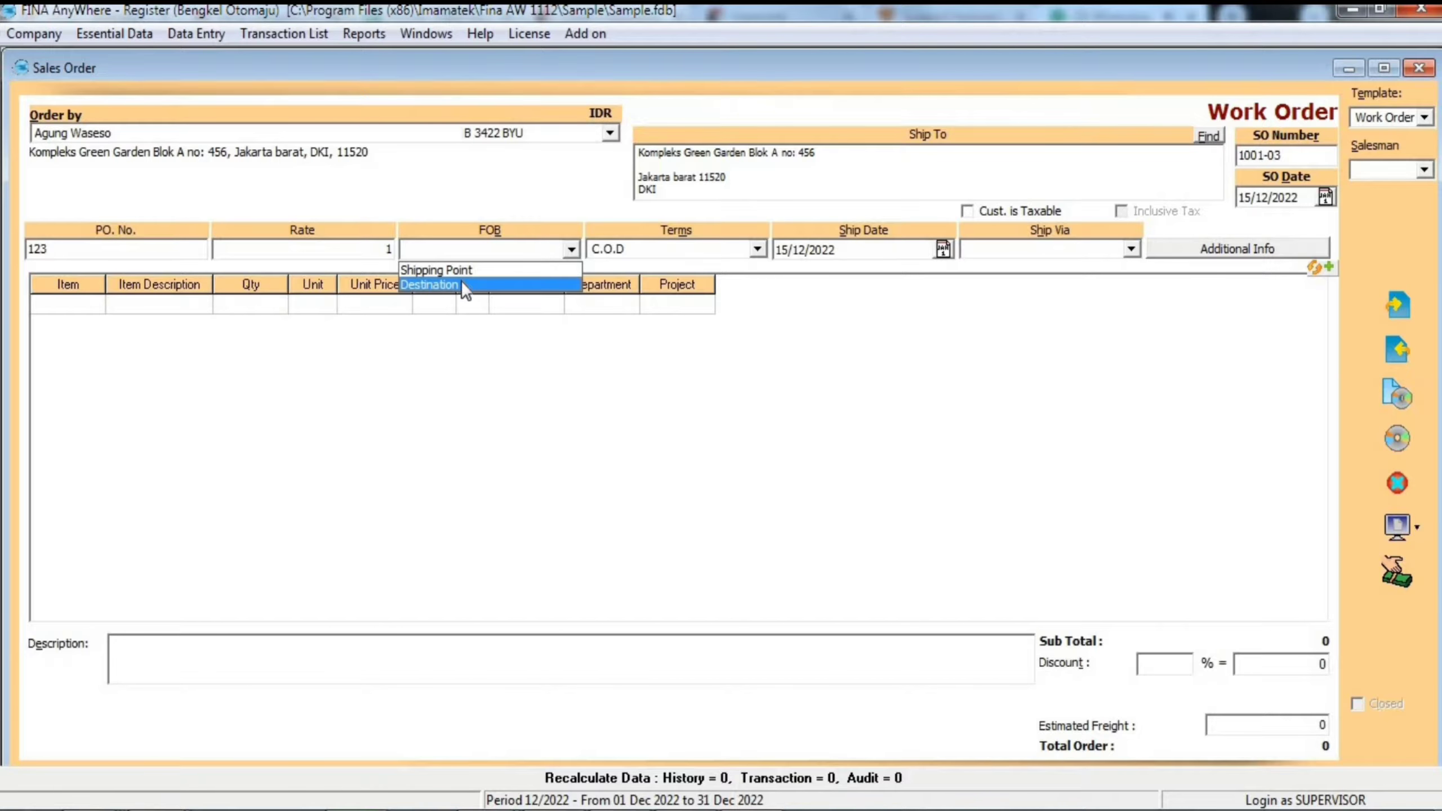
left_click(549, 253)
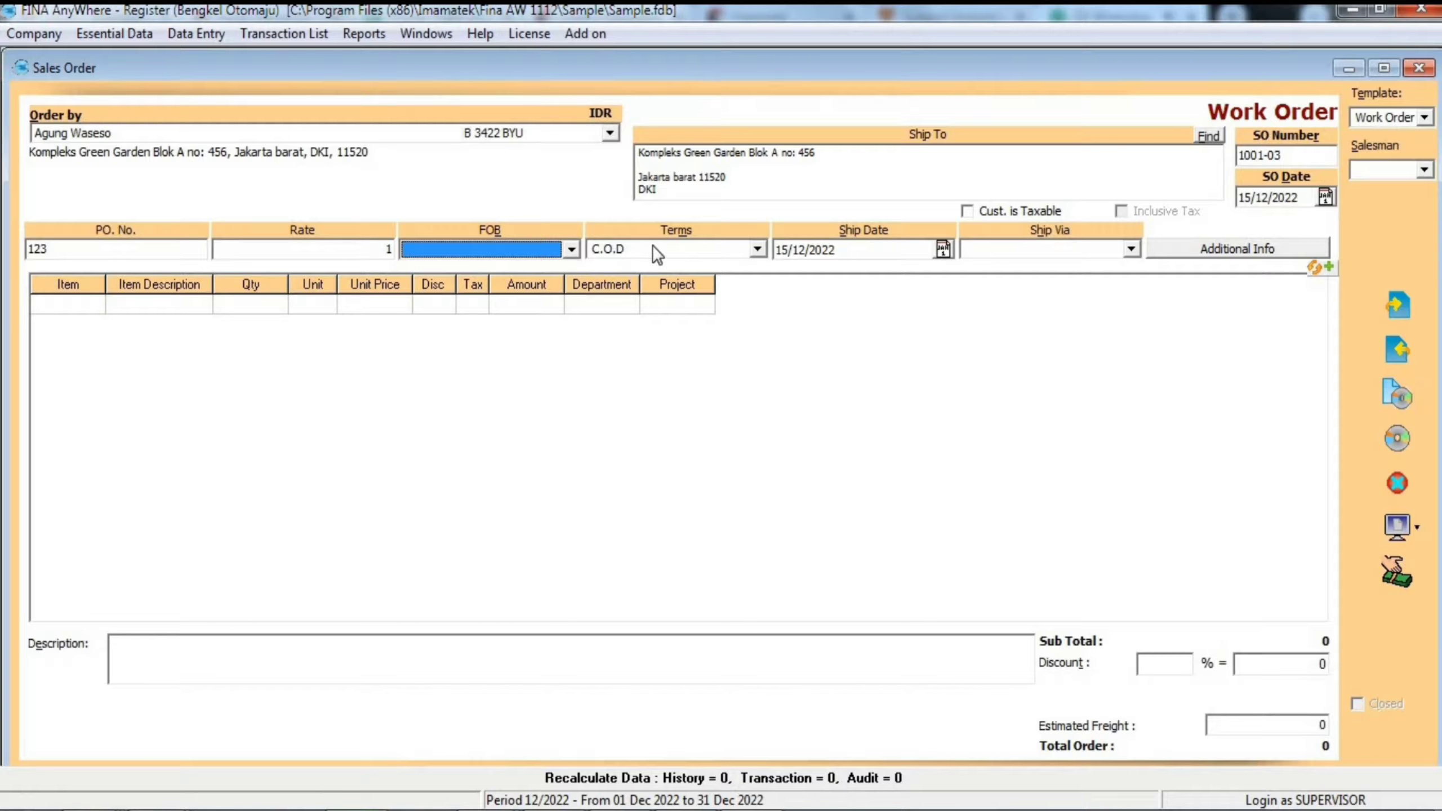
- Set the payment terms to C.O.D and the ship date to 15/12/2022
left_click(759, 249)
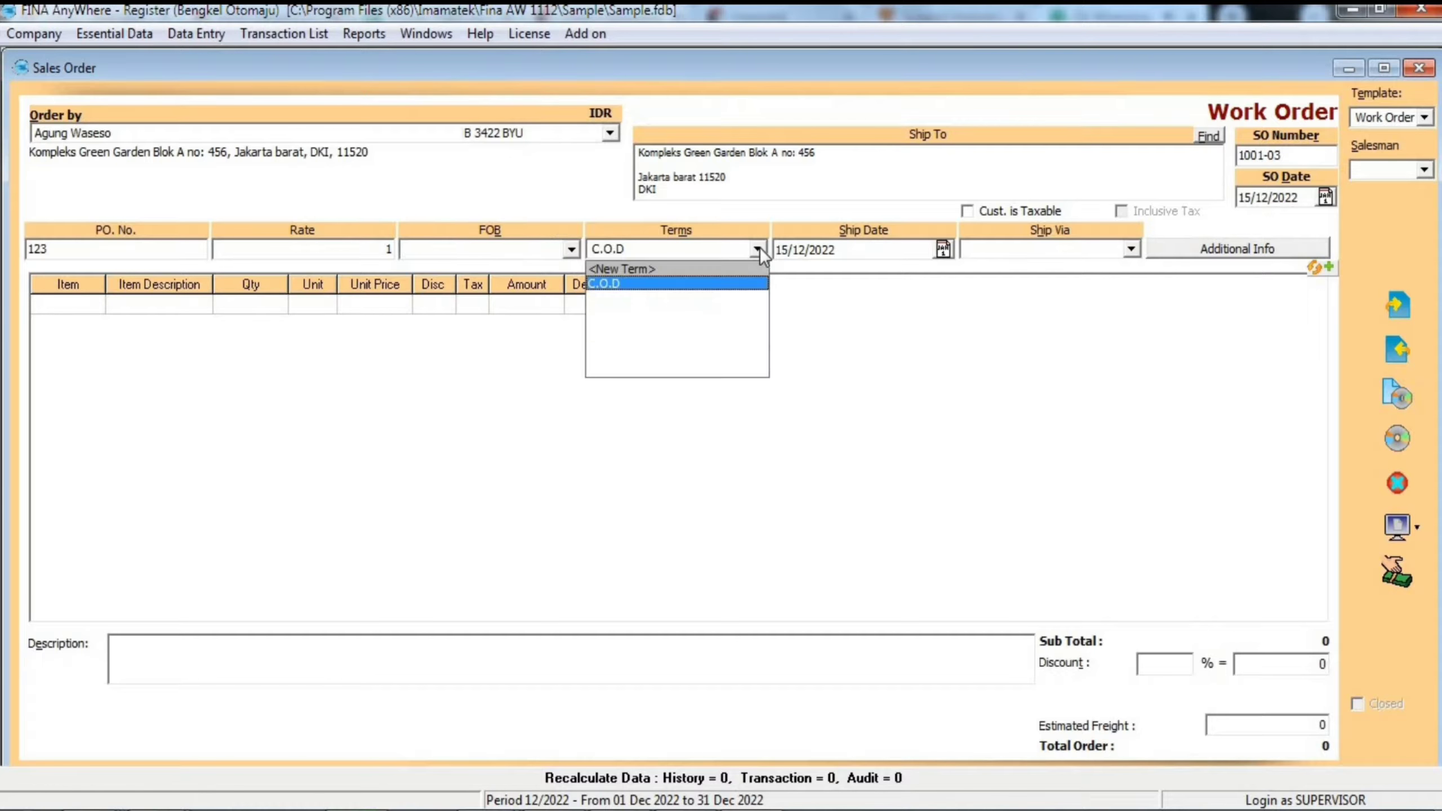
left_click(751, 284)
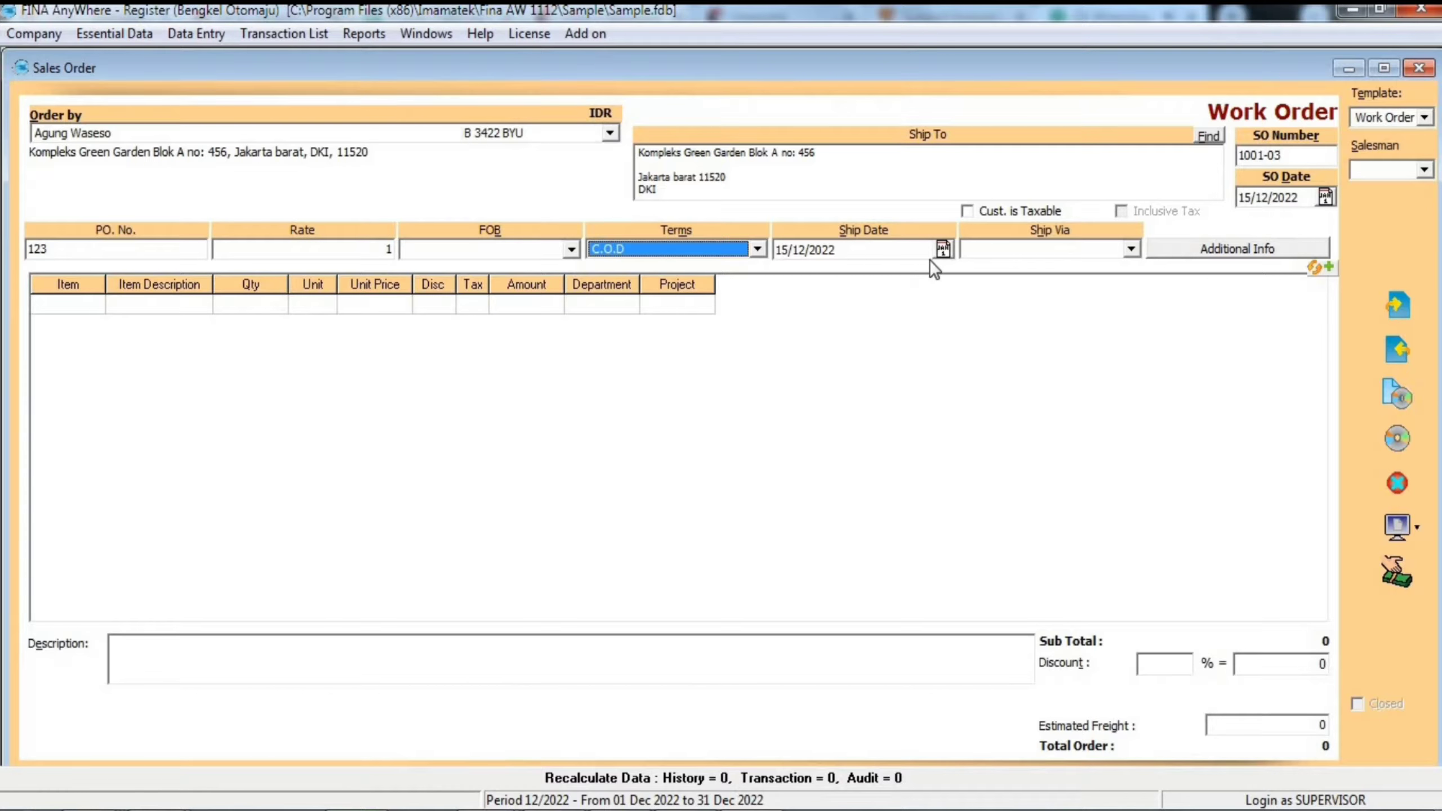
left_click(942, 251)
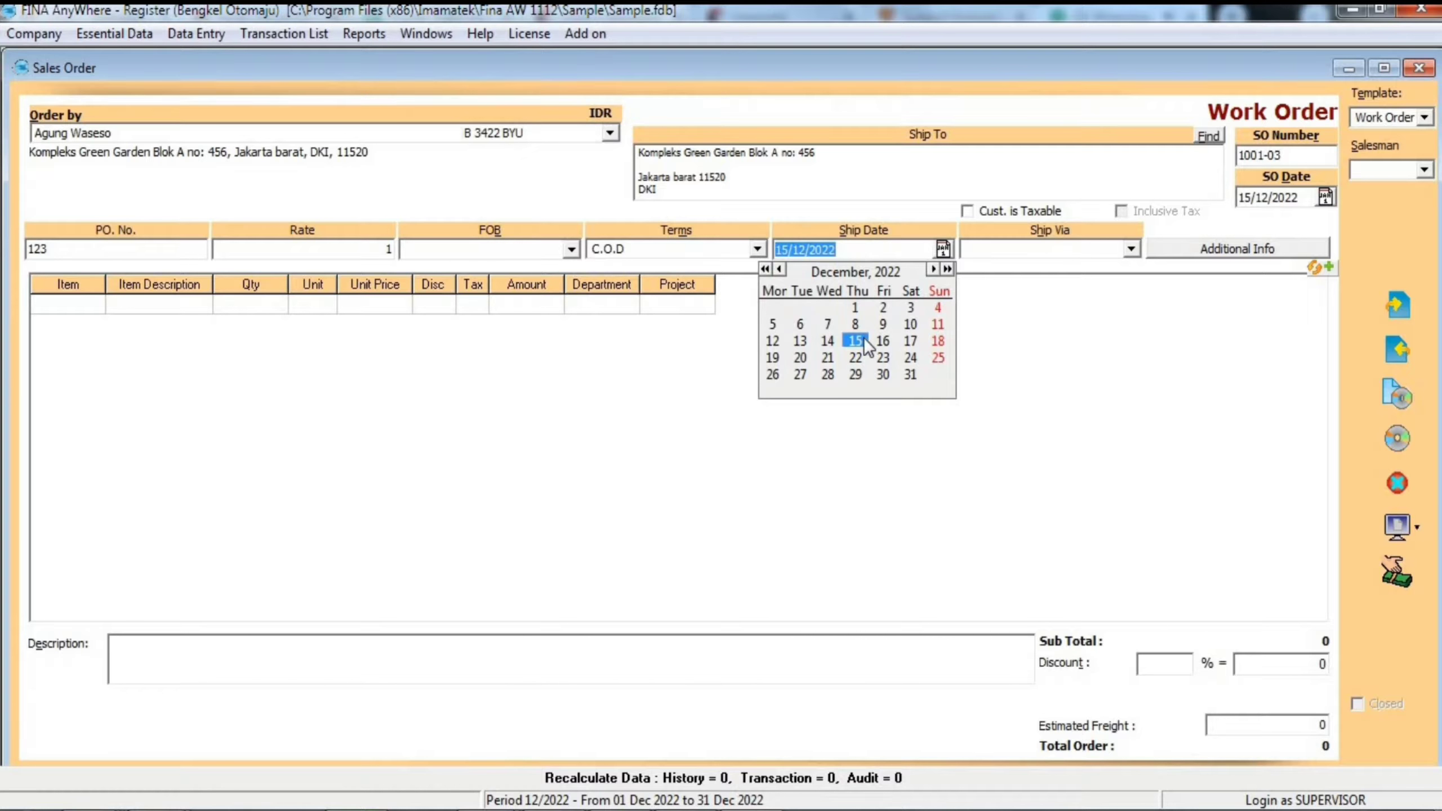
left_click(858, 341)
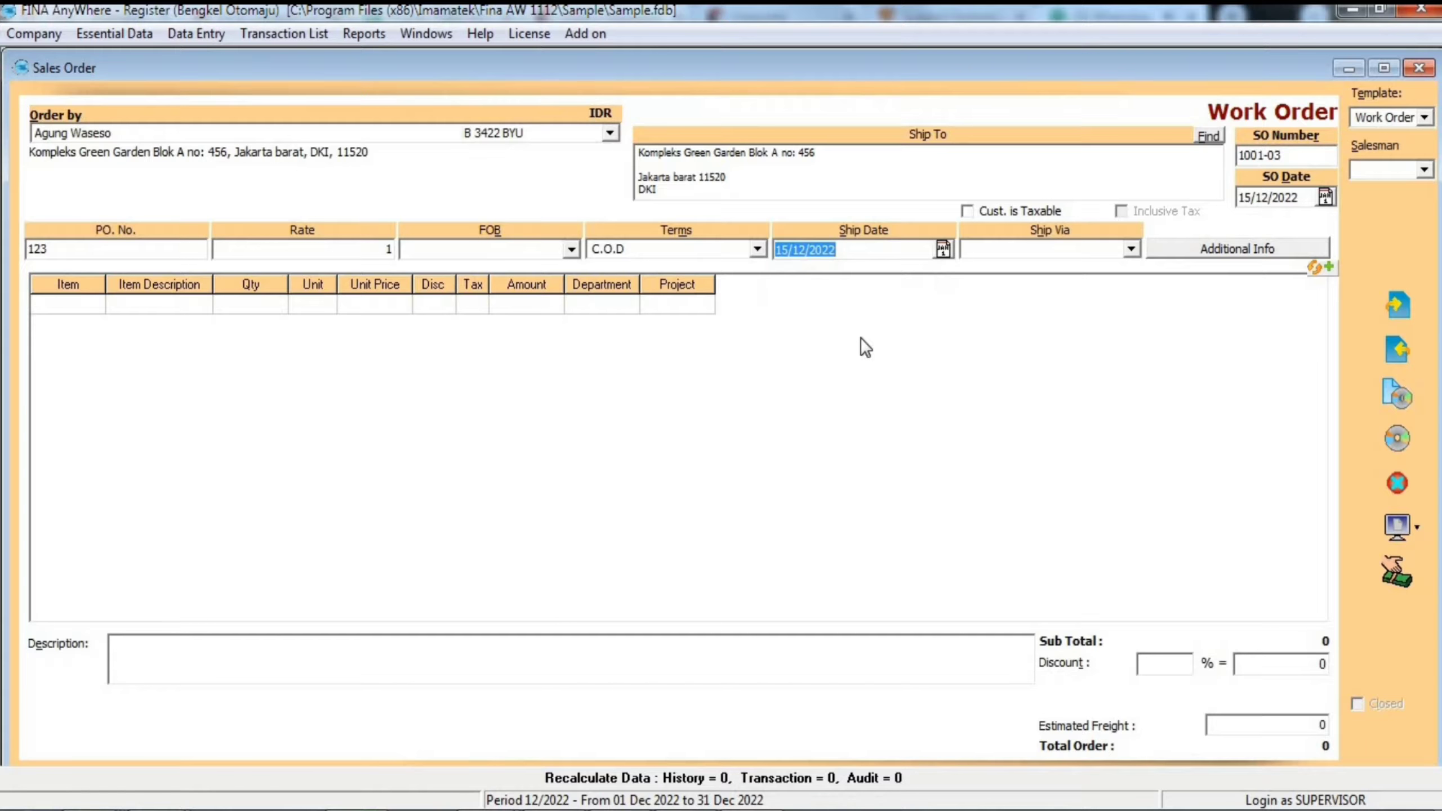
- Leave the shipping method blank and mark the customer as taxable with inclusive tax turned off
left_click(1132, 250)
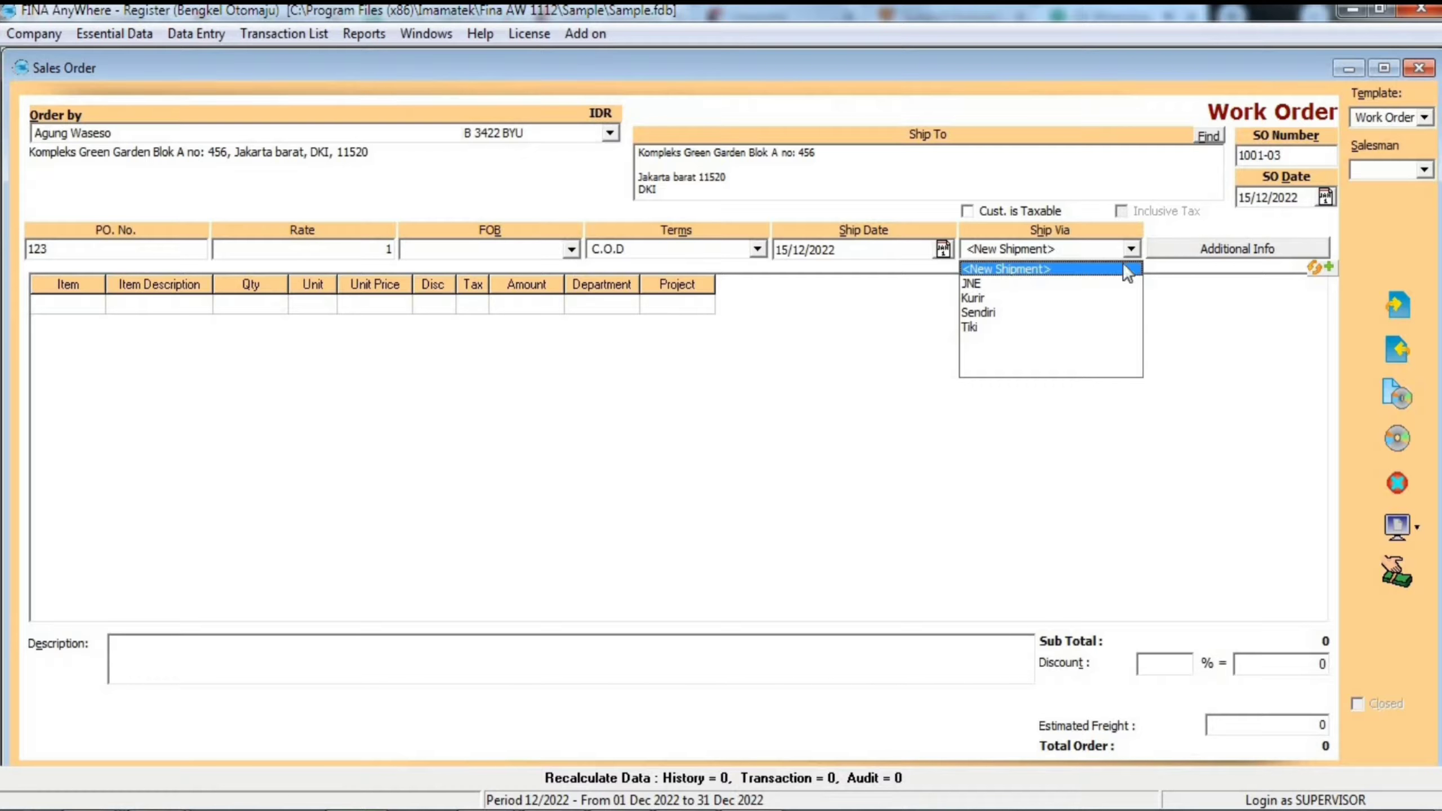
left_click(1131, 250)
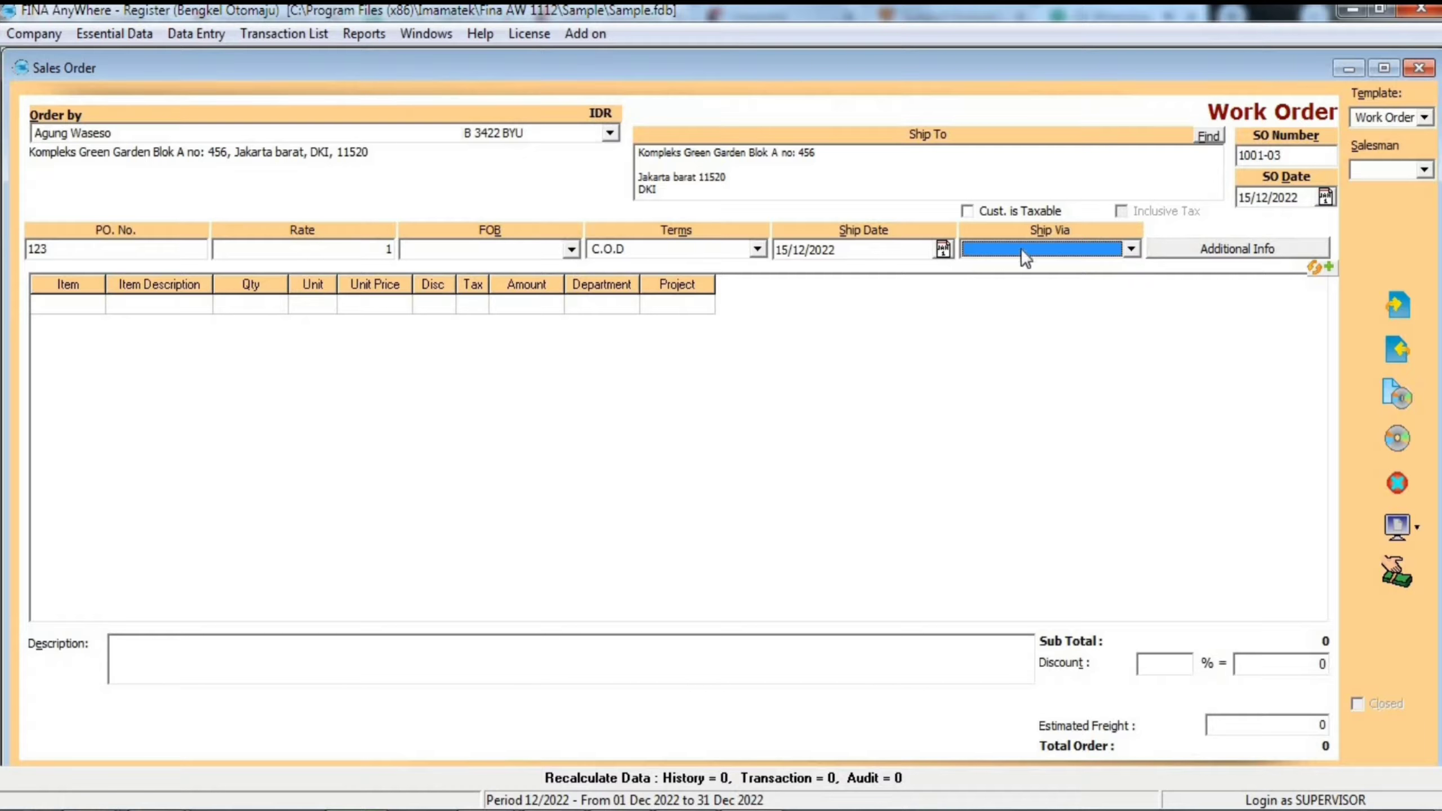
left_click(966, 214)
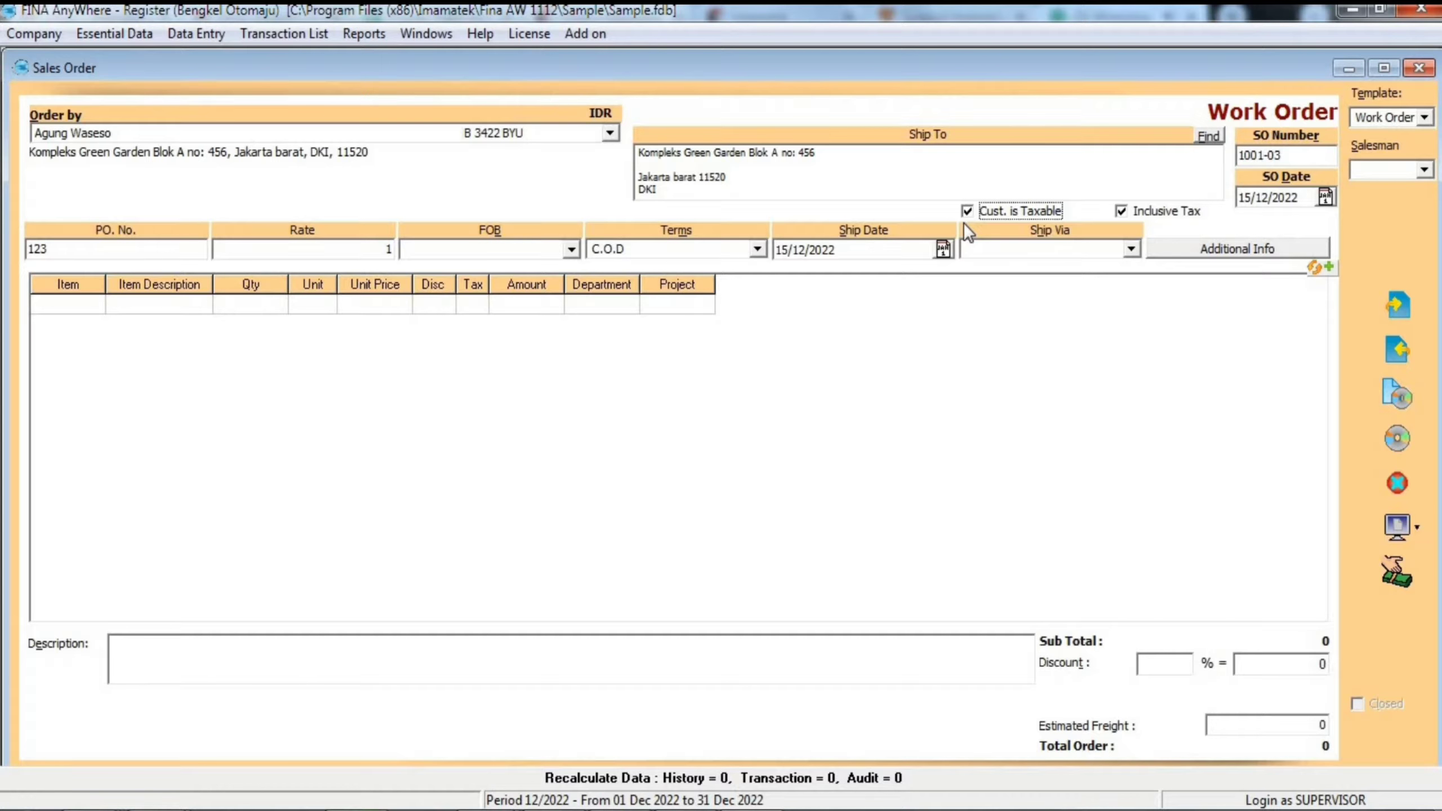
left_click(1124, 214)
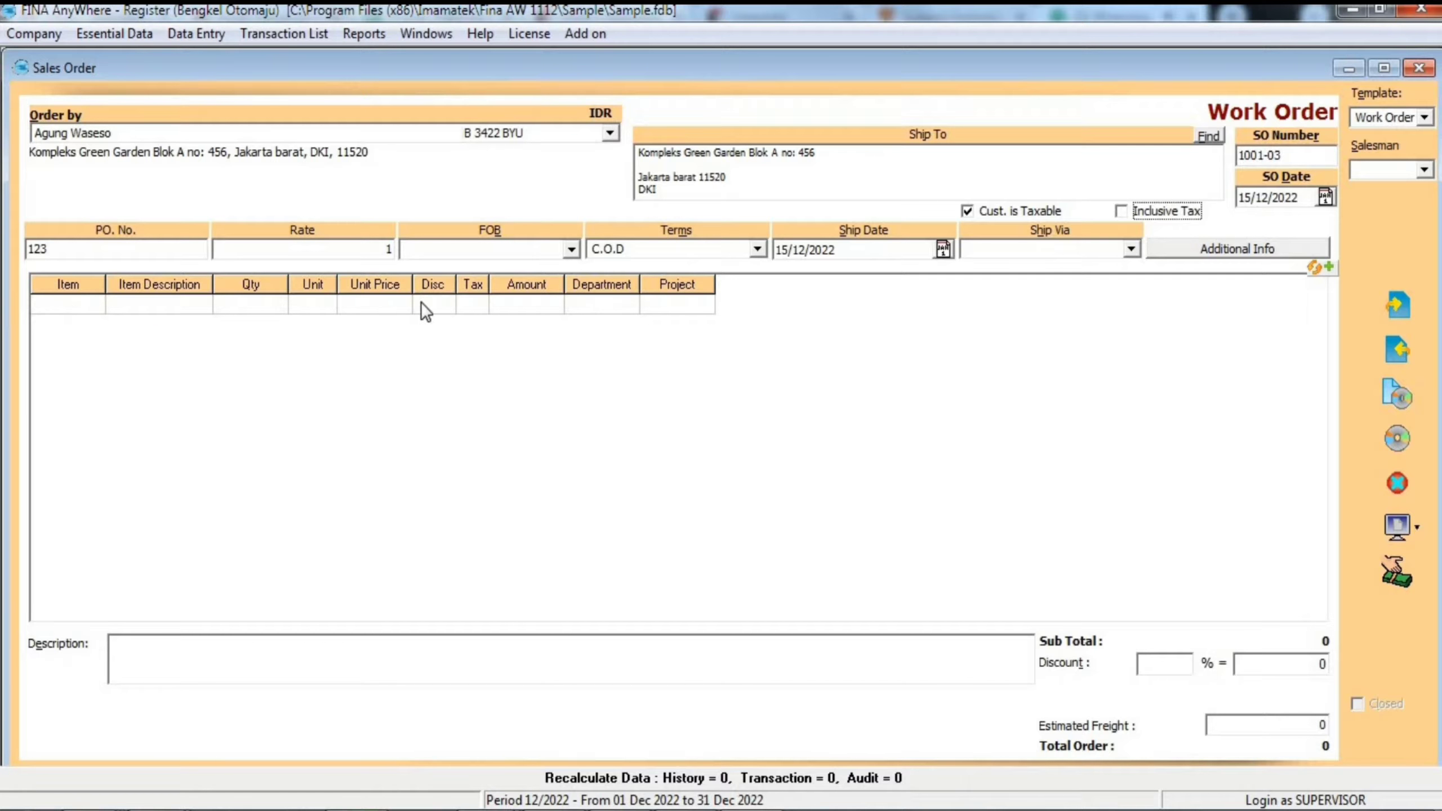
- Add item 10001 Busi as the first line of the sales order
left_click(78, 306)
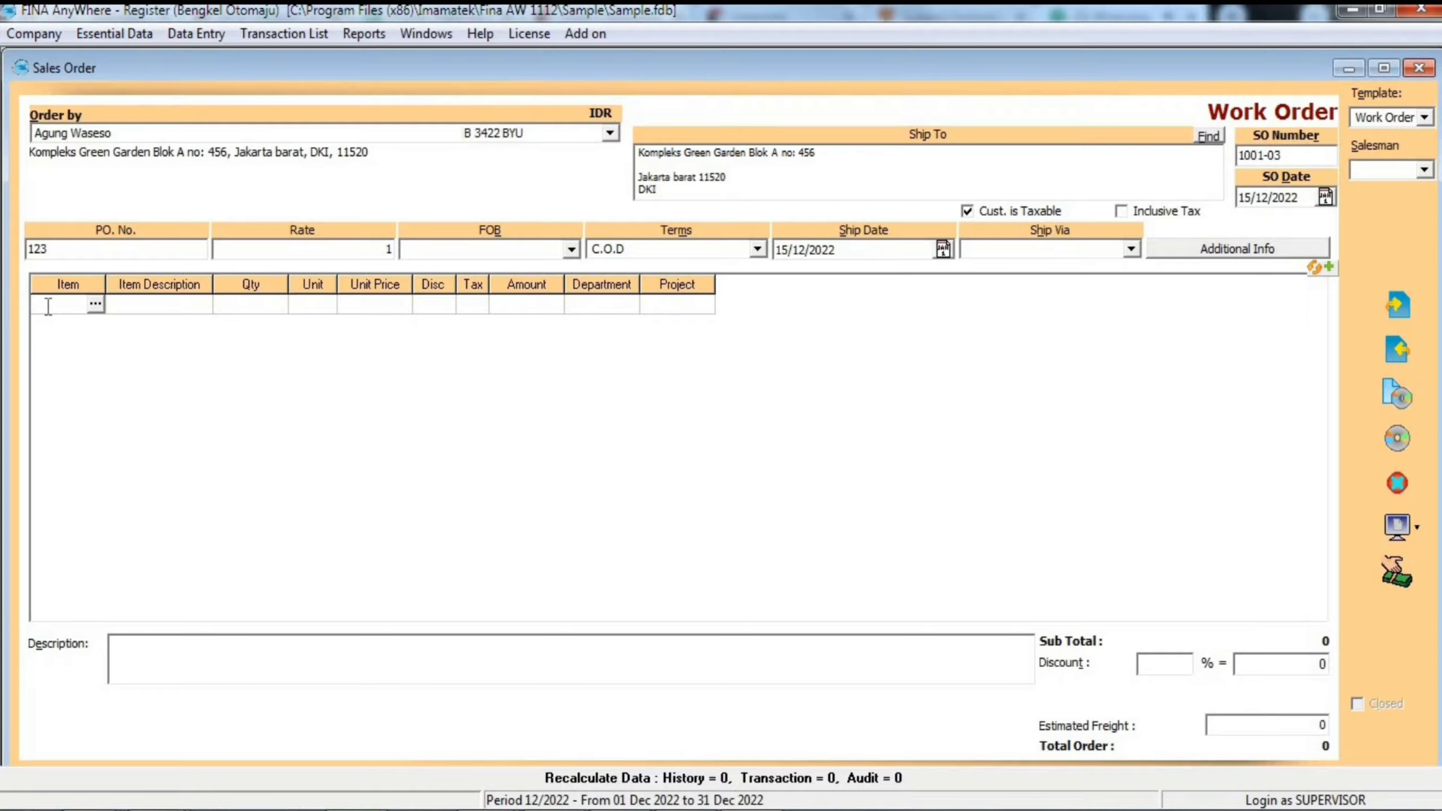
double_click(48, 307)
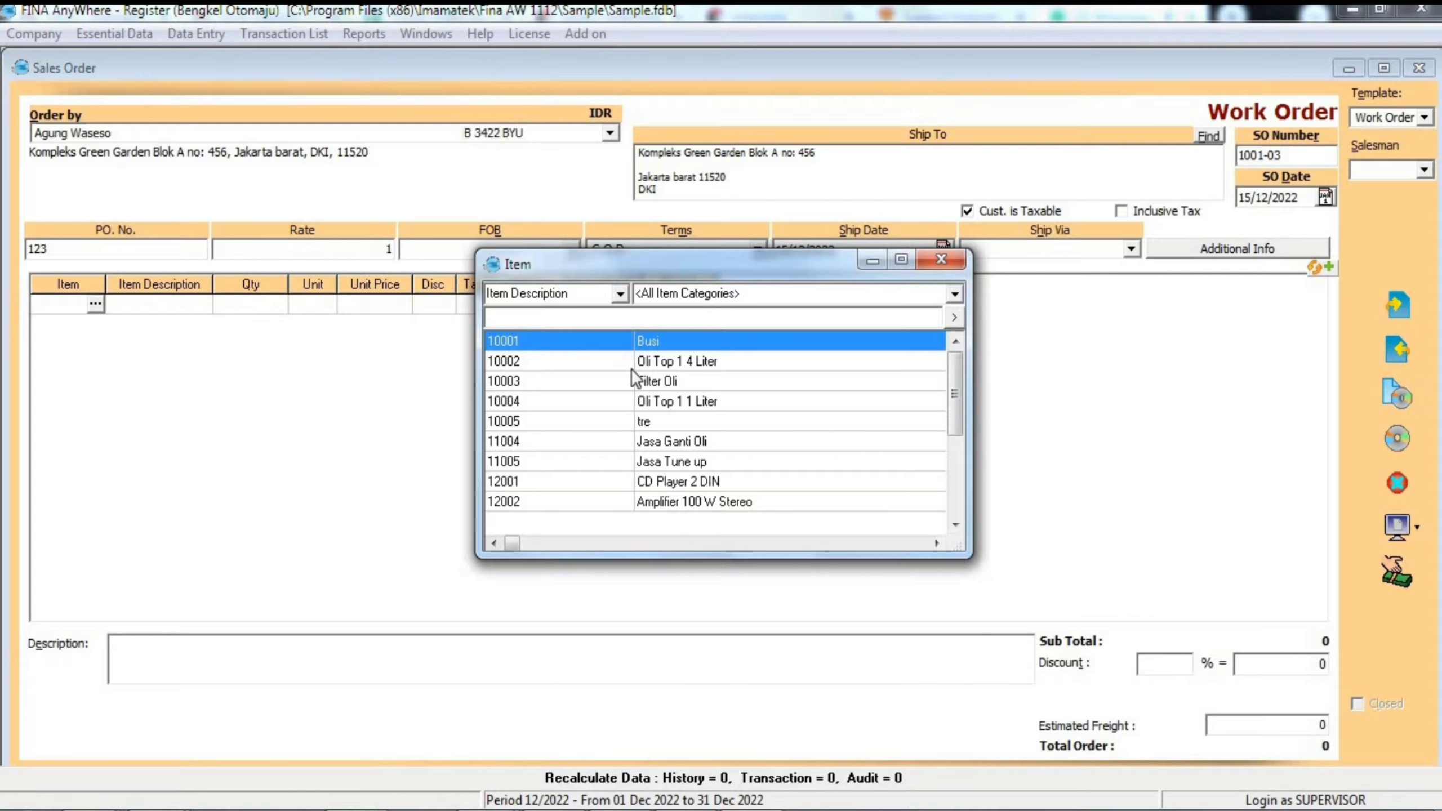
double_click(647, 345)
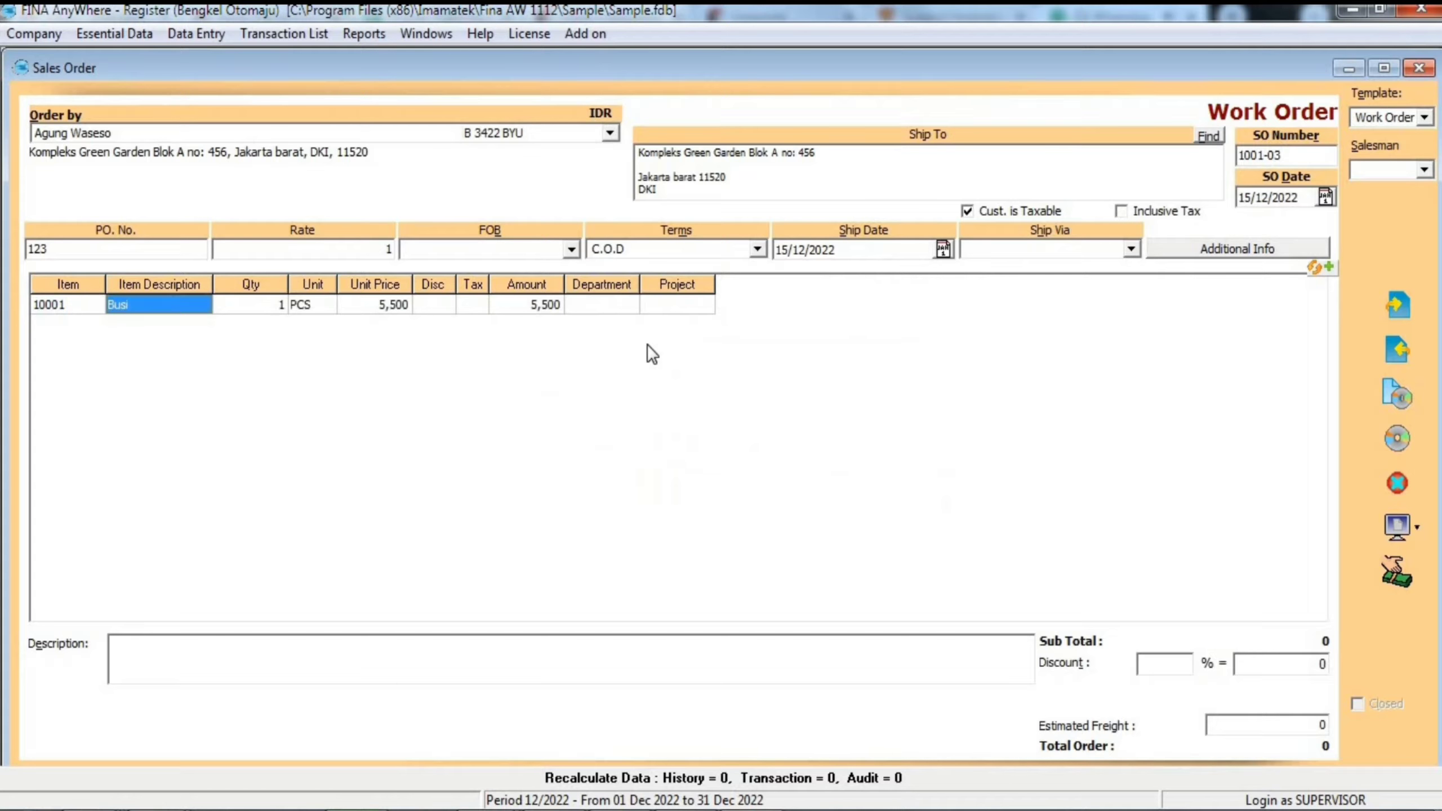
- Add a second order line with item 10002 Oli Top 1 4 Liter
left_click(63, 312)
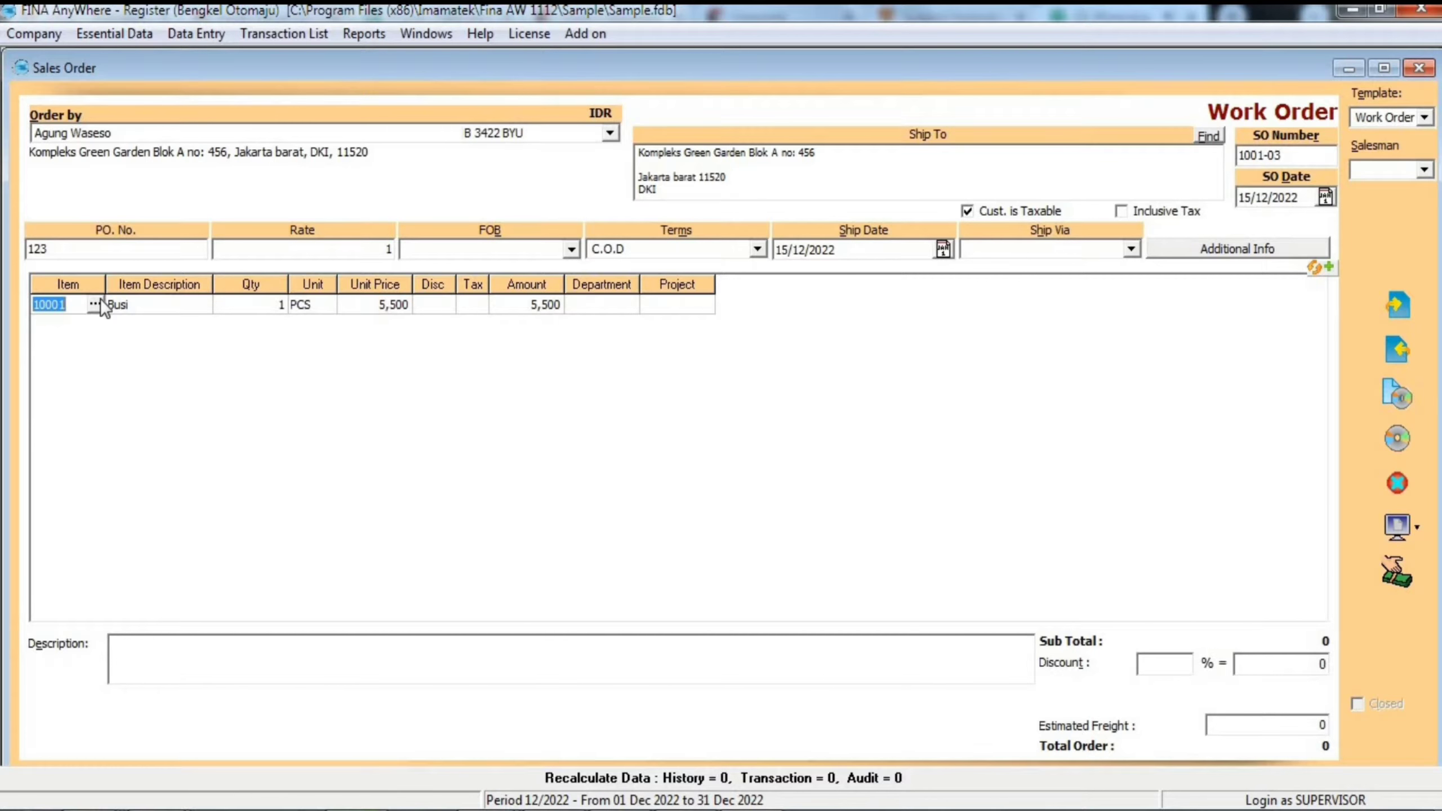
key("Down")
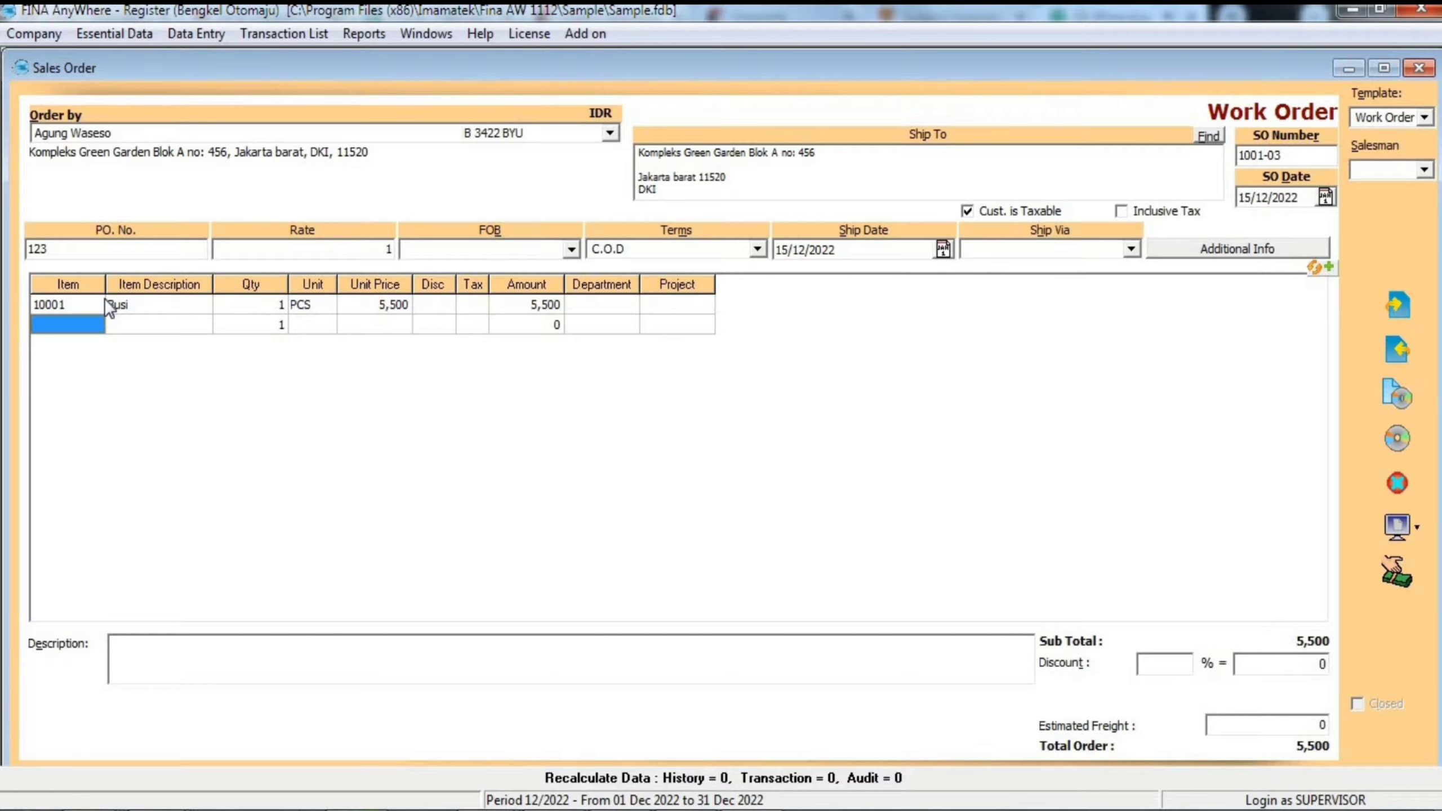
key("Return")
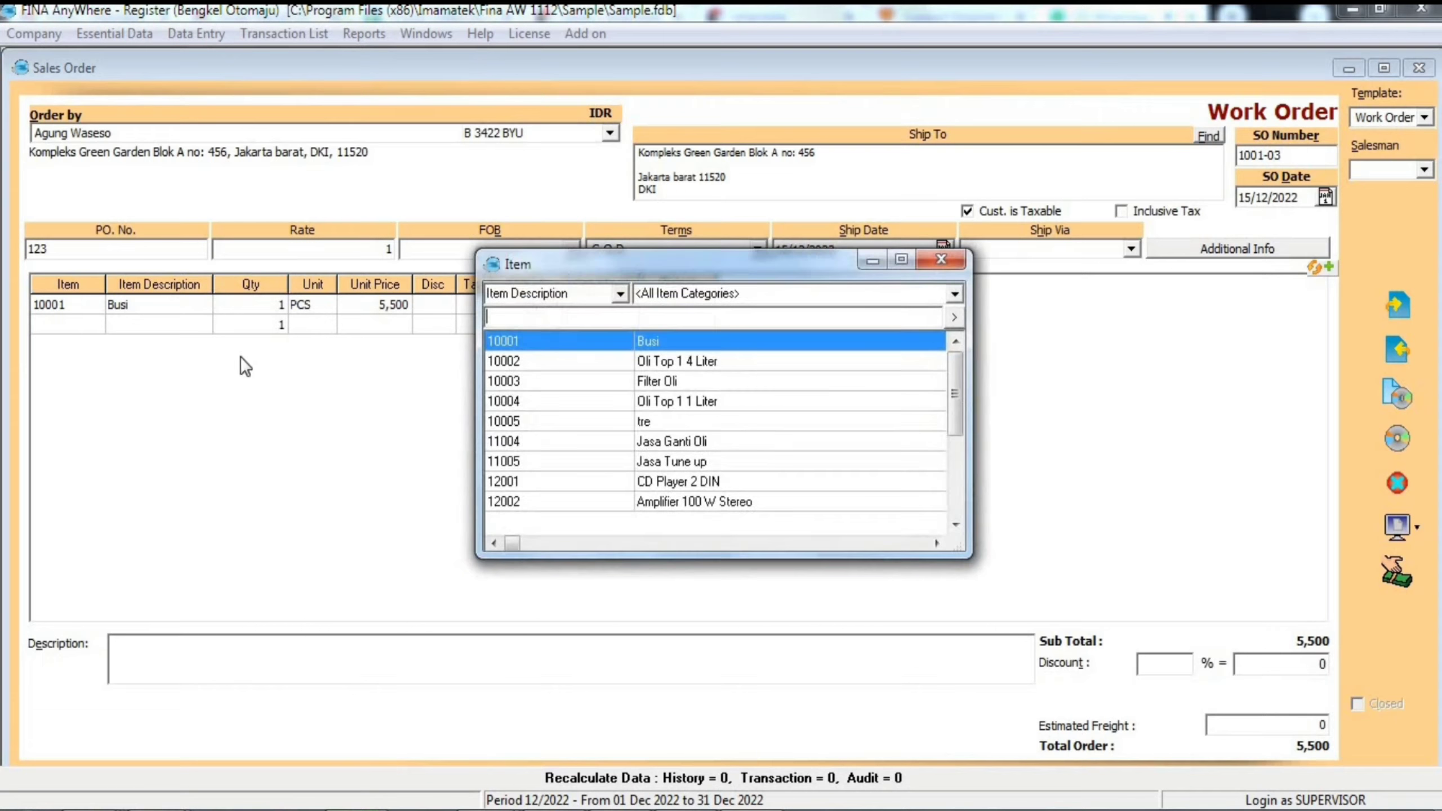
left_click(695, 364)
double_click(695, 364)
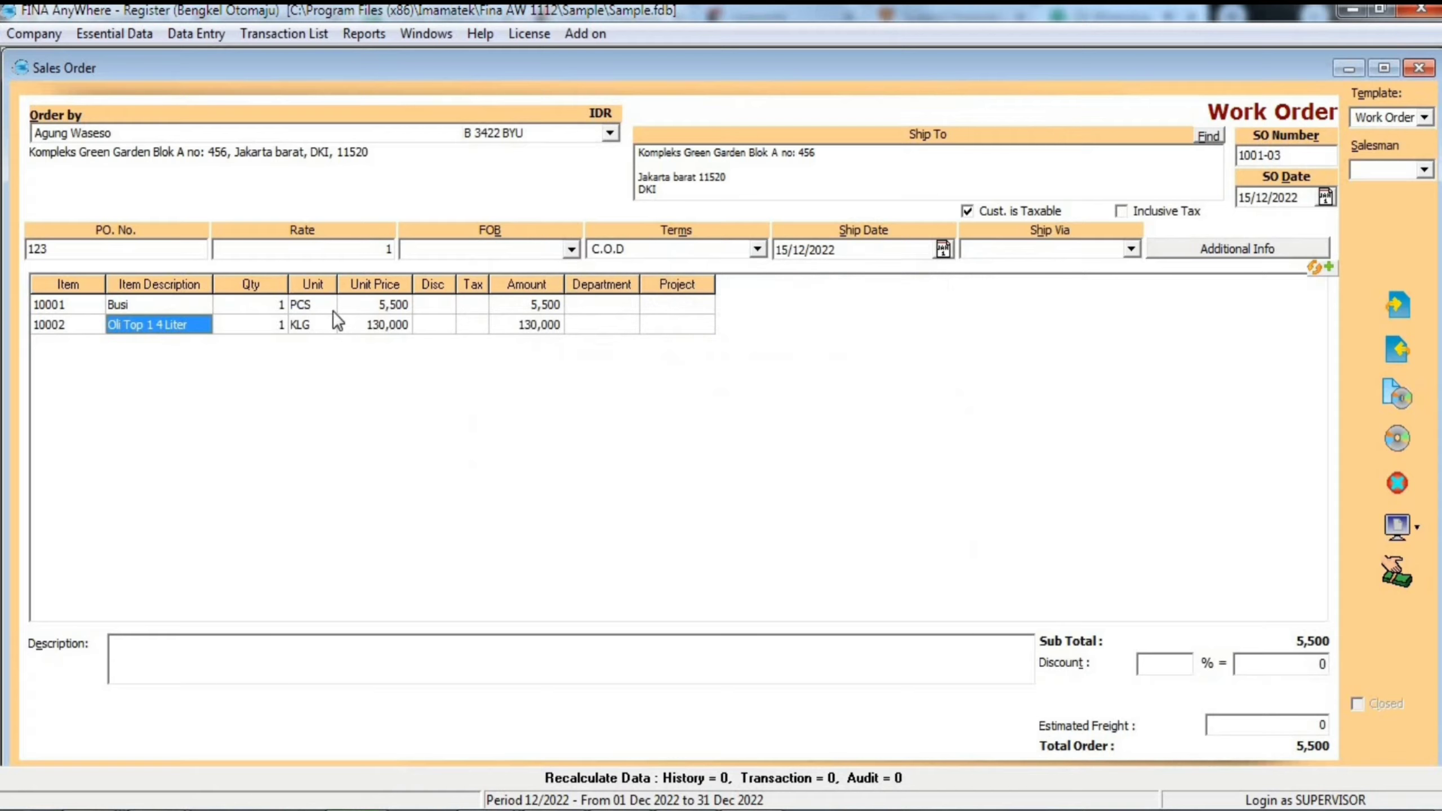
- Review the quantity, unit, unit price and discount fields of the two order lines
left_click(269, 306)
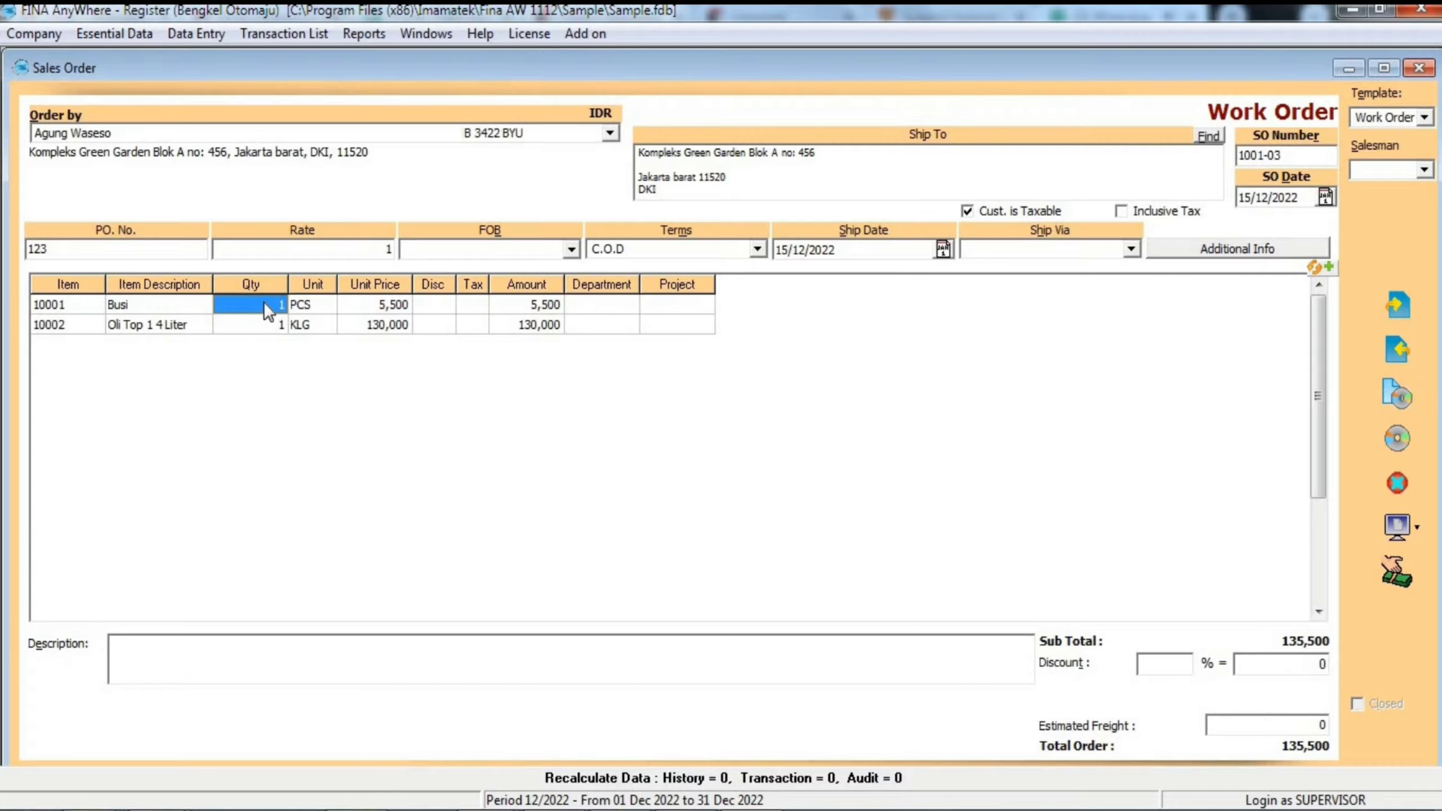
left_click(313, 309)
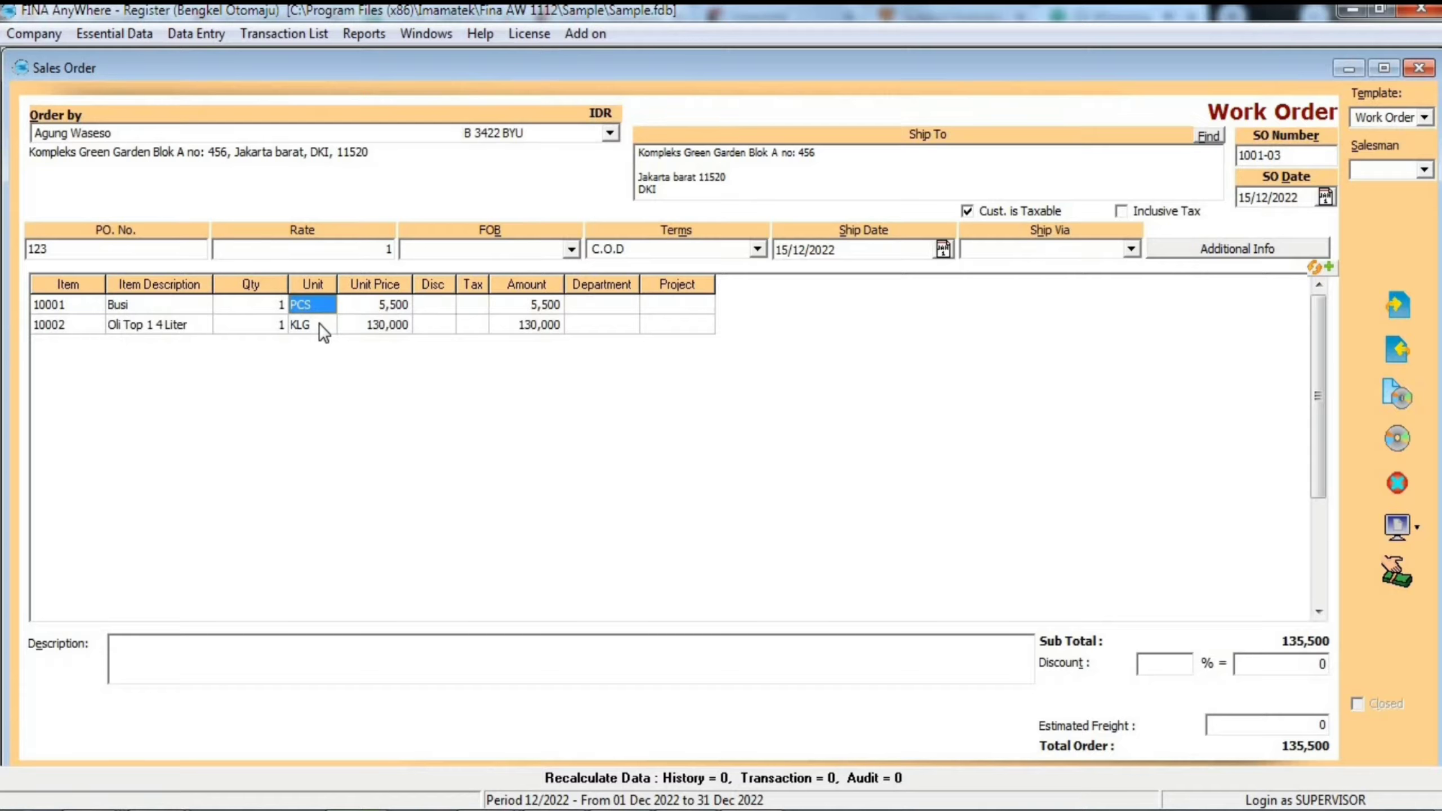
left_click(393, 306)
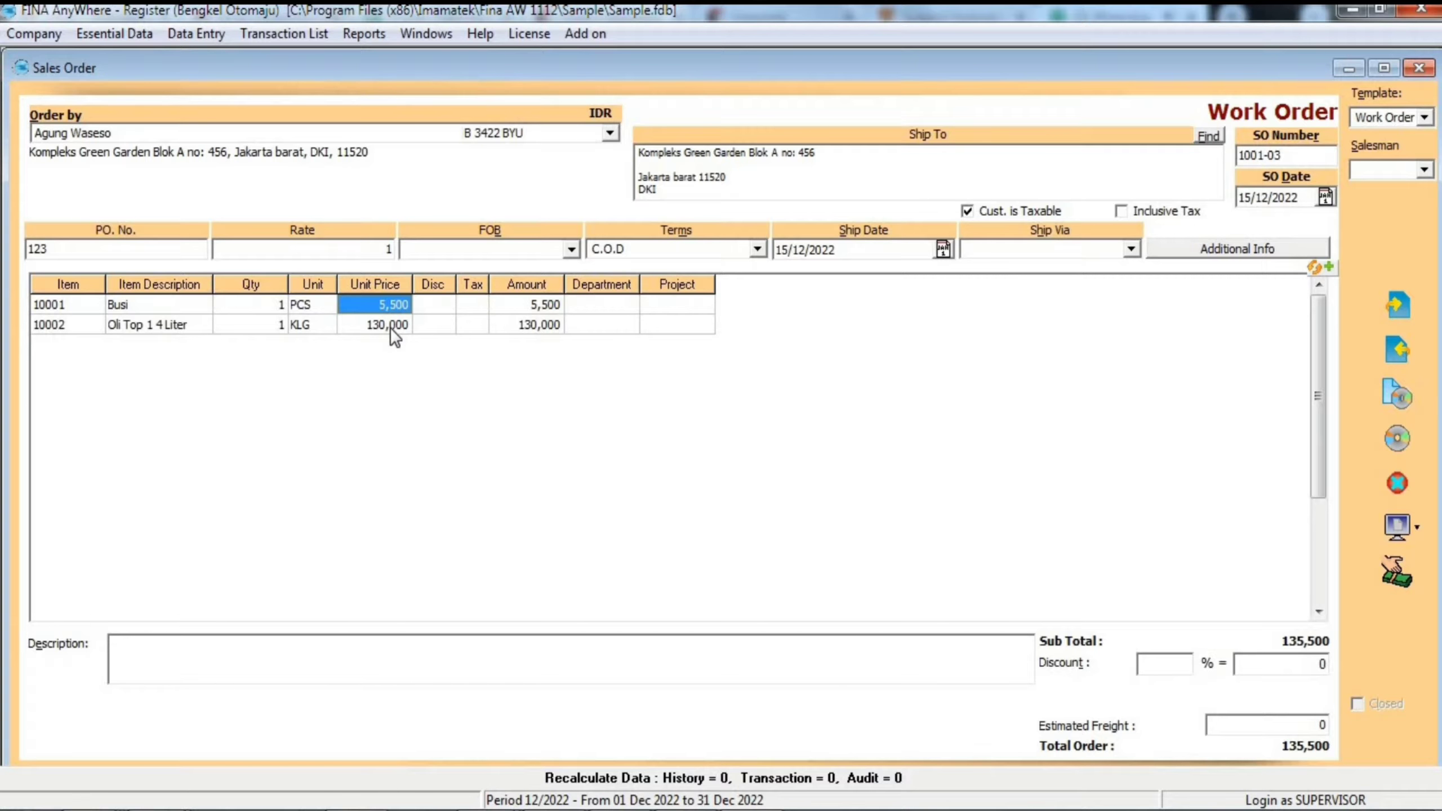
left_click(440, 330)
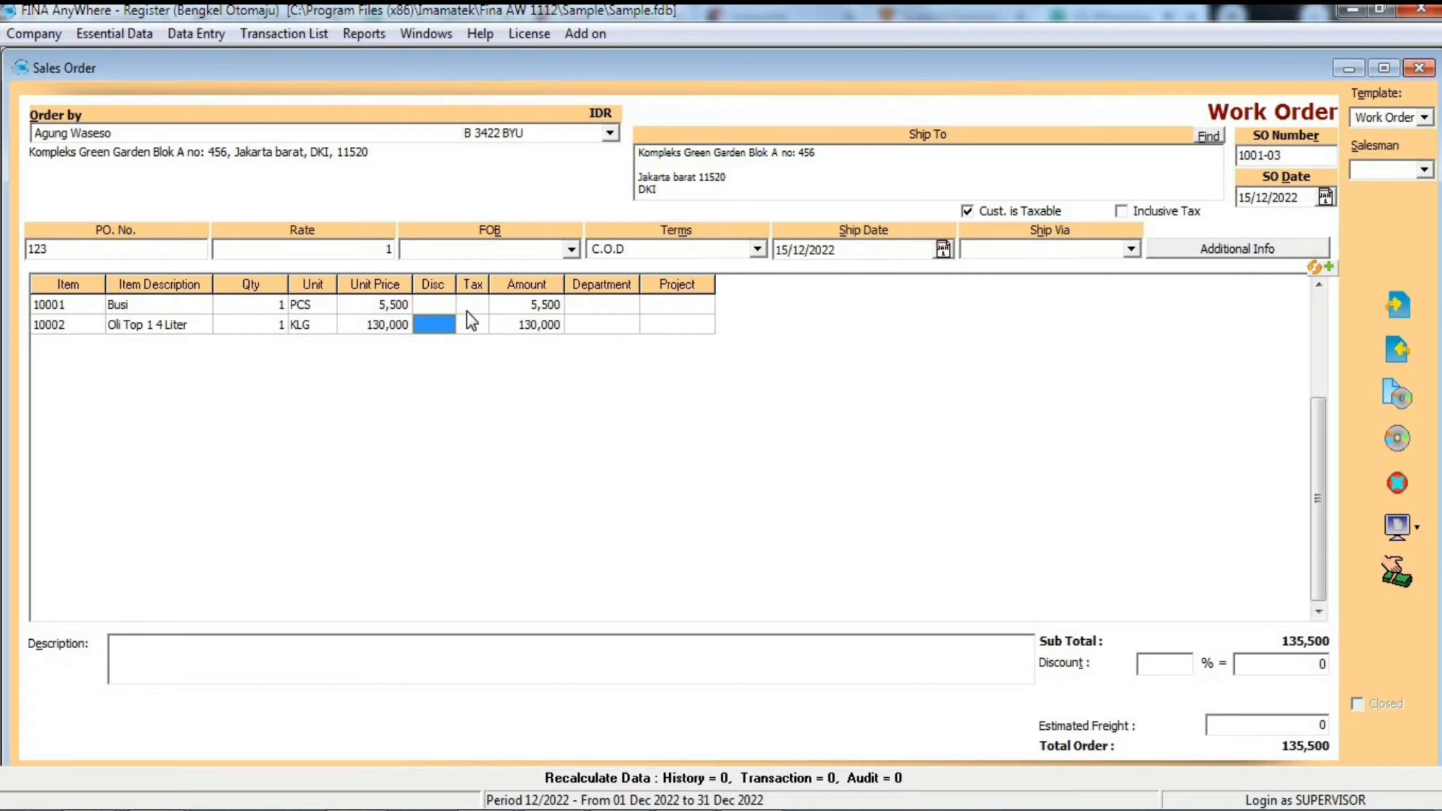
left_click(476, 325)
left_click(478, 306)
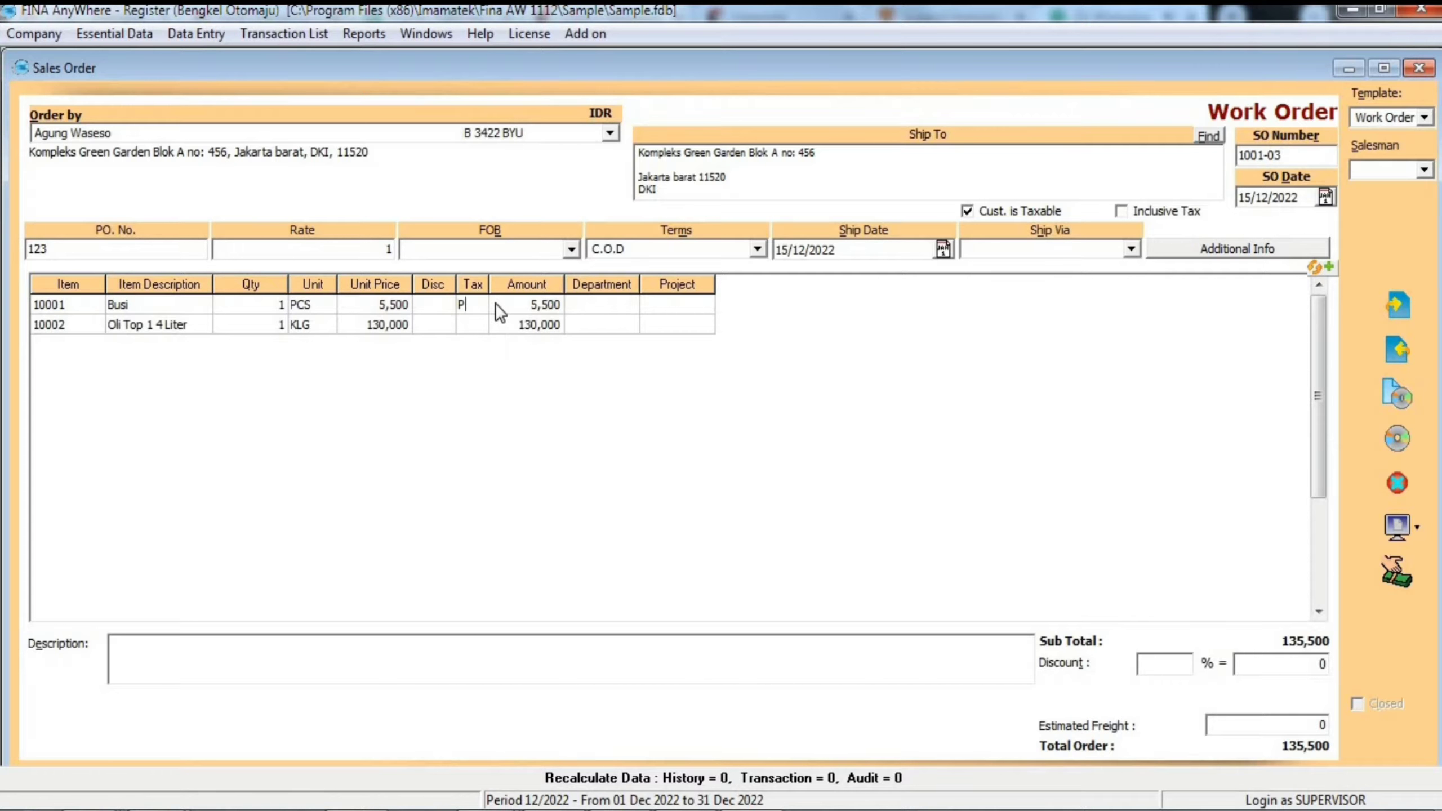
left_click(496, 303)
left_click(471, 306)
left_click(523, 308)
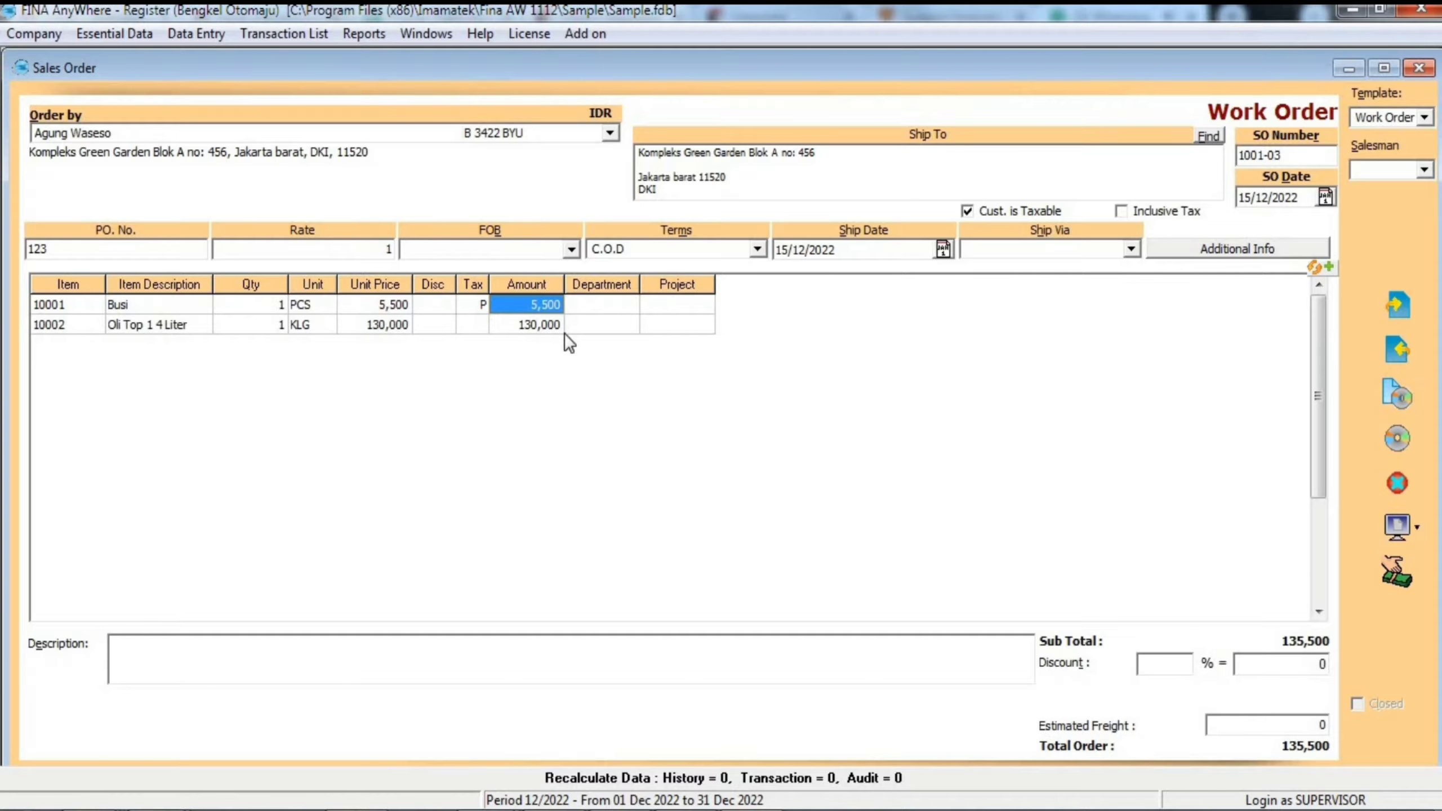
left_click(443, 301)
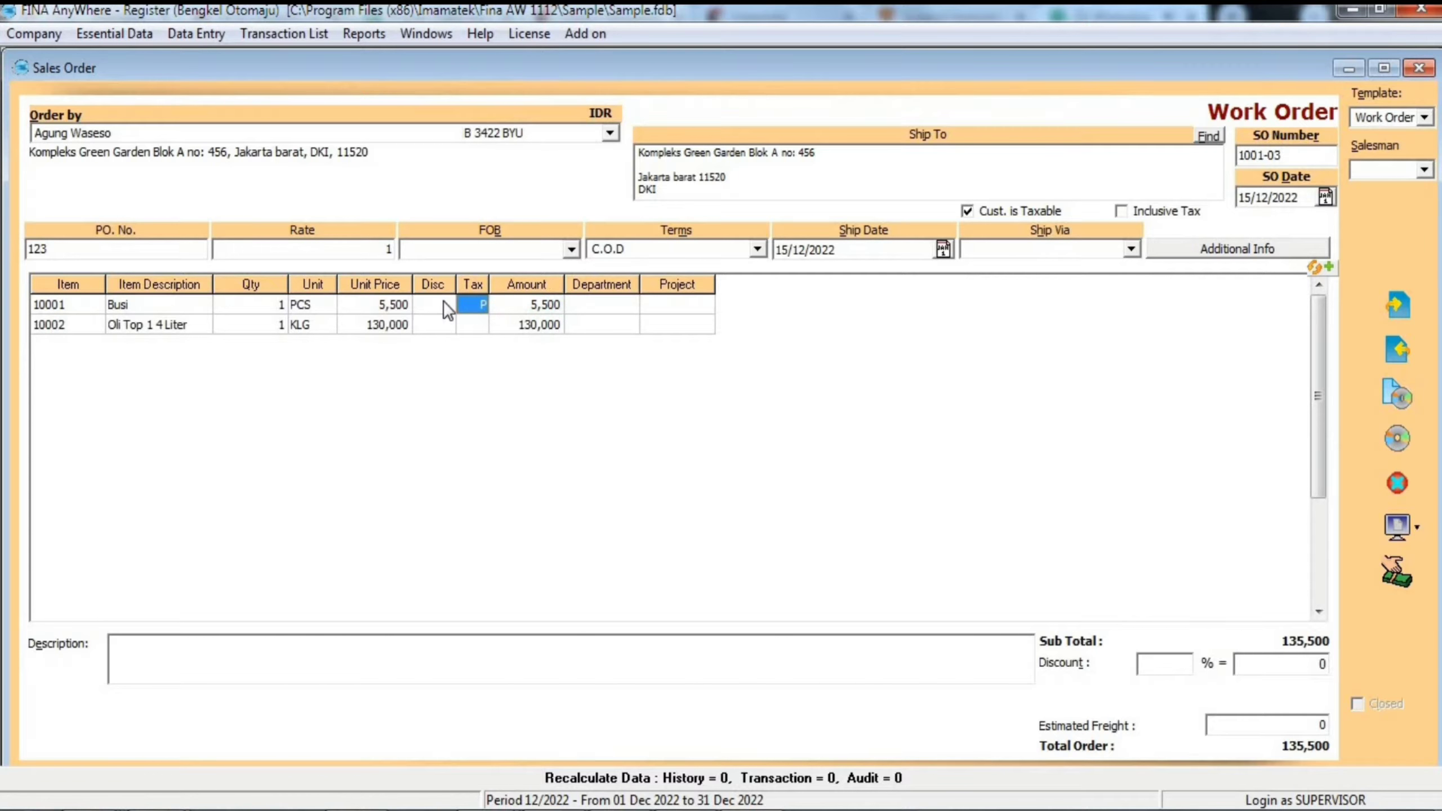
left_click(535, 331)
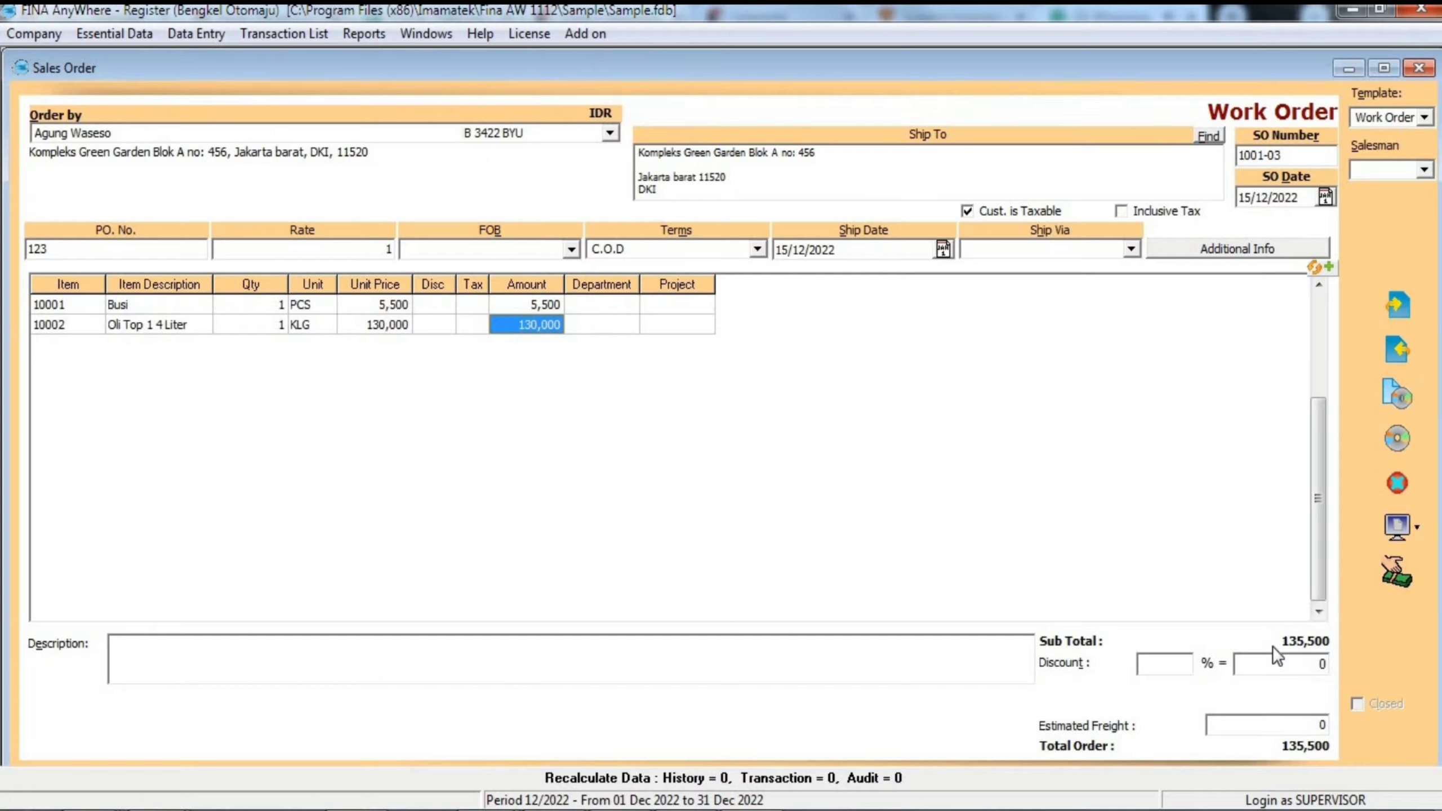
left_click(1166, 670)
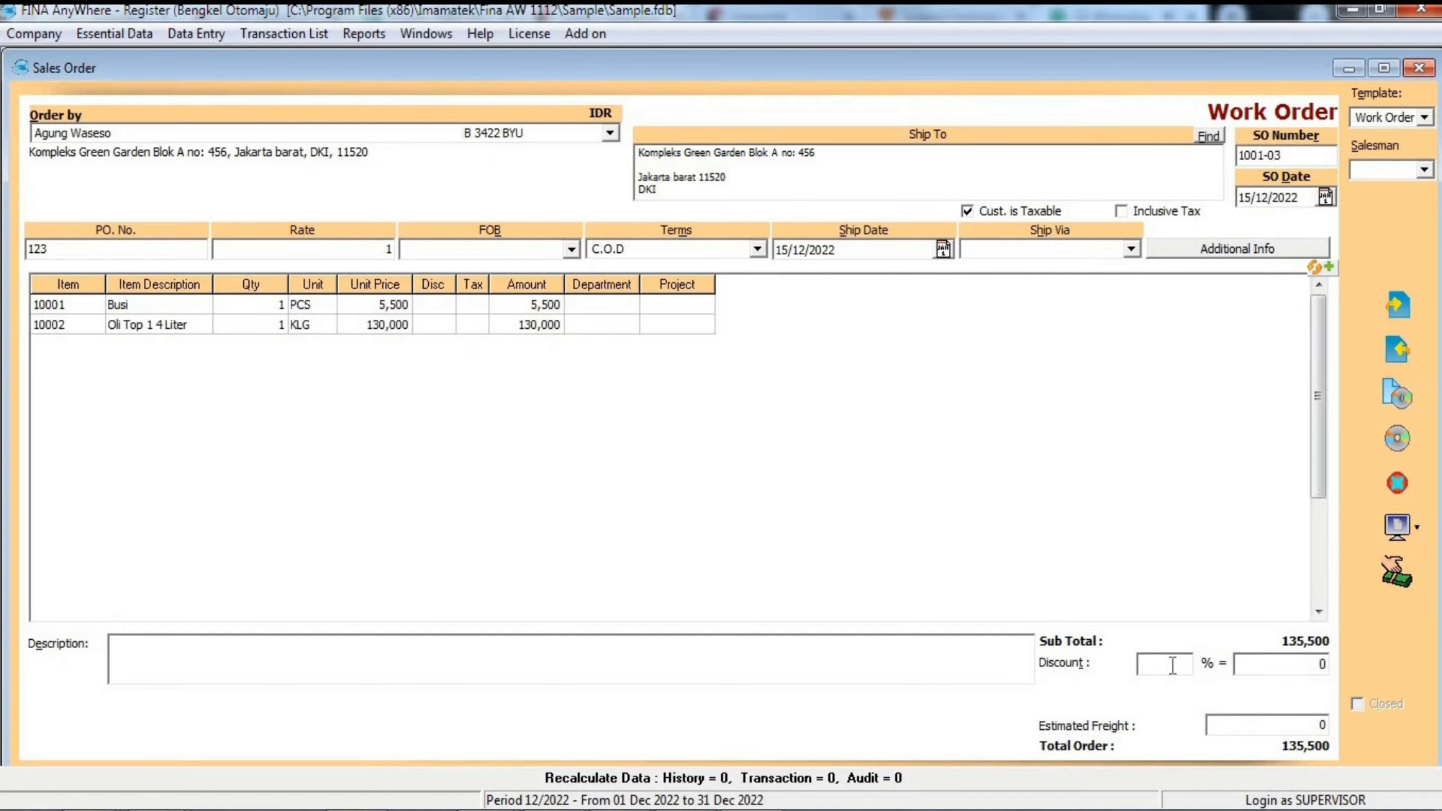
left_click(1269, 665)
key("BackSpace")
type("100")
left_click(1174, 672)
left_click(1306, 668)
key("shift+Home")
key("BackSpace")
- Apply a 2% discount to the whole order and set the estimated freight to 100
left_click(1166, 665)
type("2")
key("Tab")
left_click(1234, 727)
key("BackSpace")
type("100")
key("Tab")
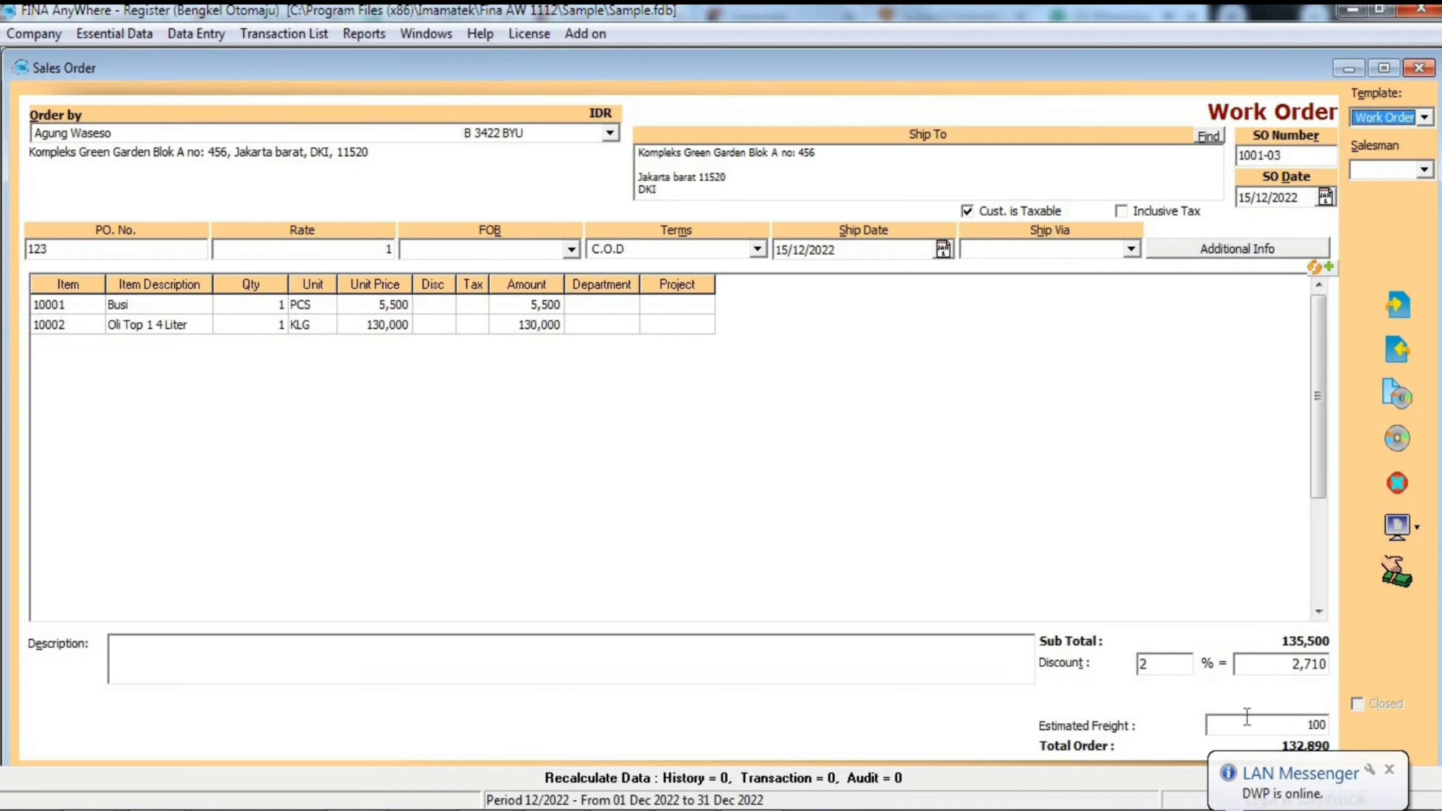
- Enter "keterangan" as the description of the sales order
left_click(485, 649)
type("ketersng")
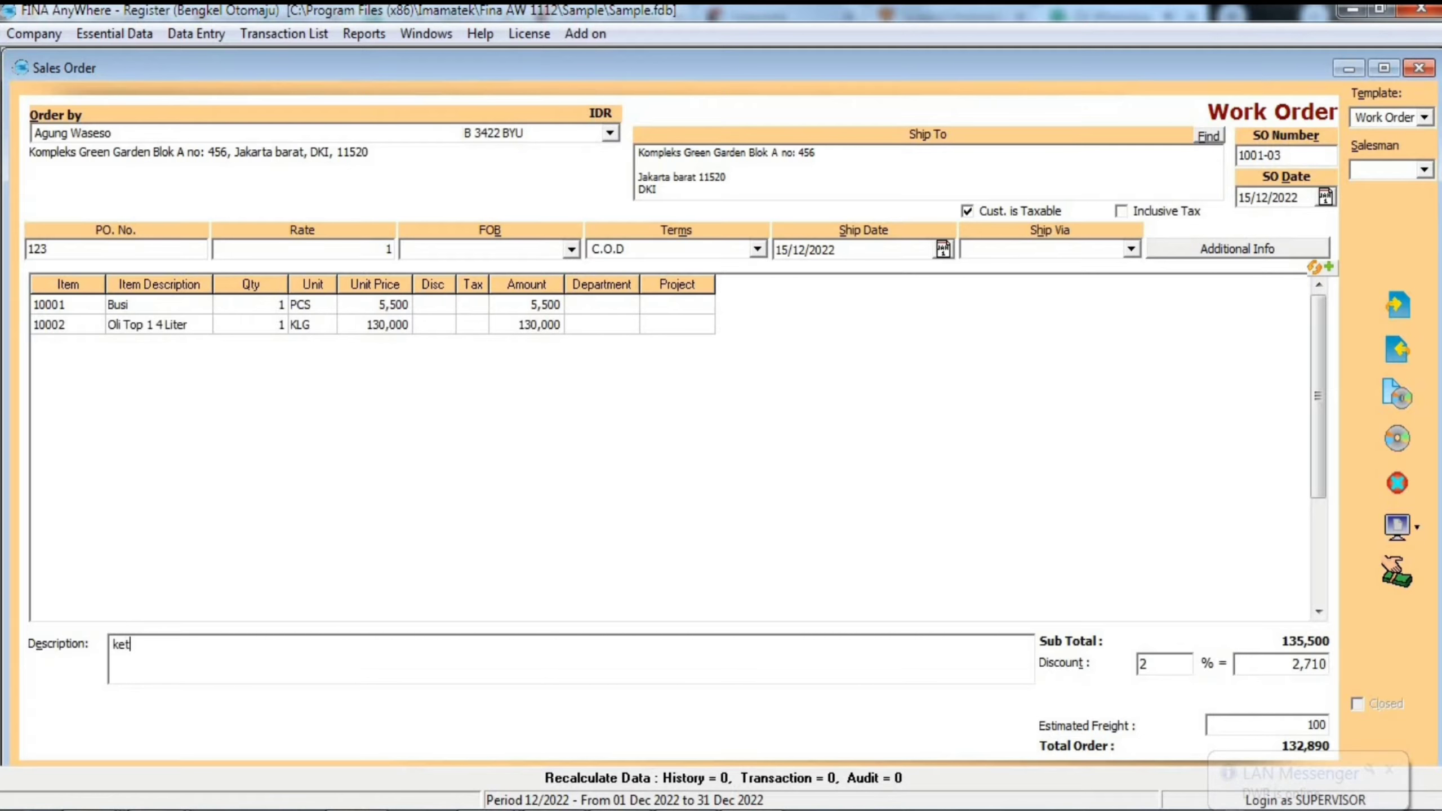
key("BackSpace")
key("BackSpace")
key("BackSpace")
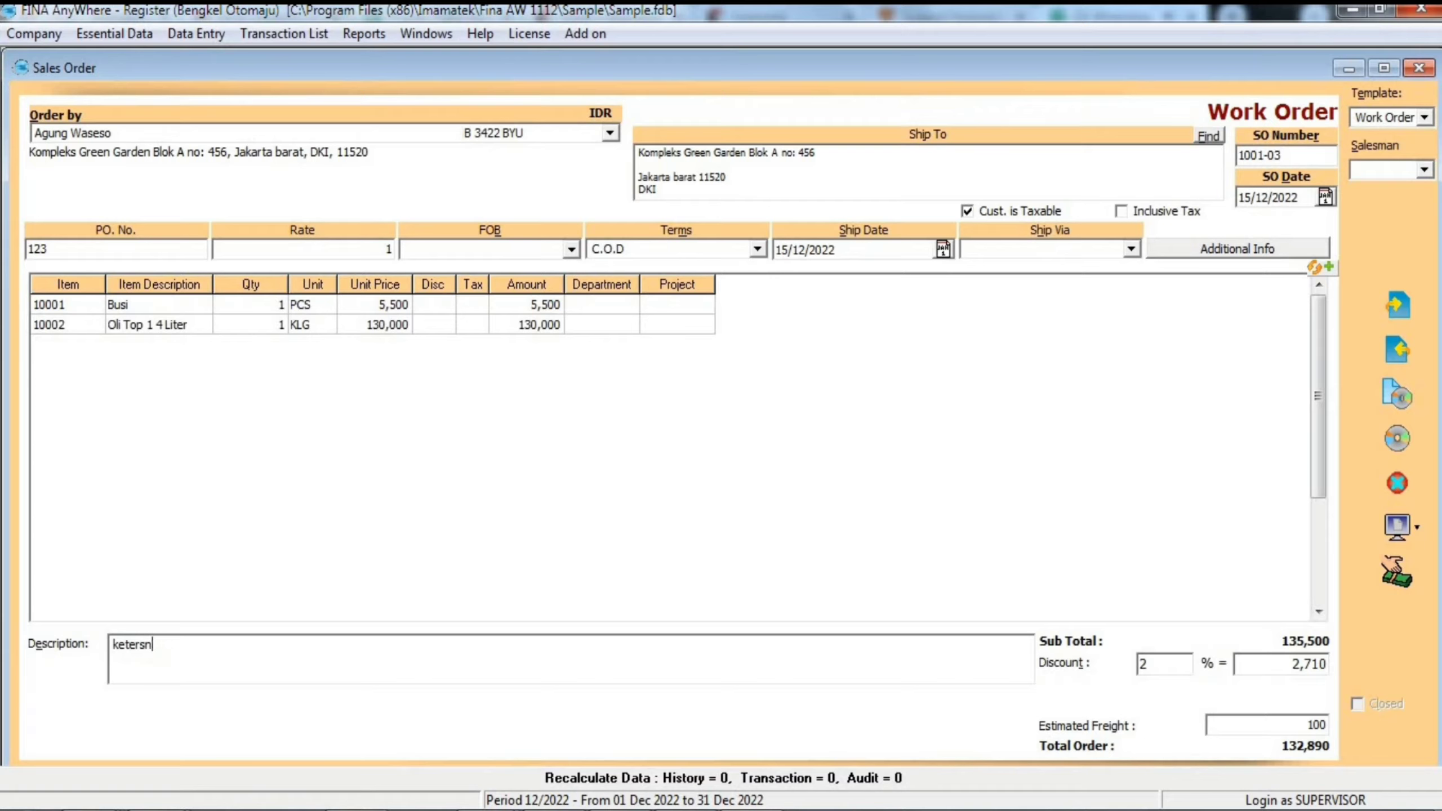
type("angan")
- Use the Work Order template and assign the first existing salesman to the order
left_click(1424, 118)
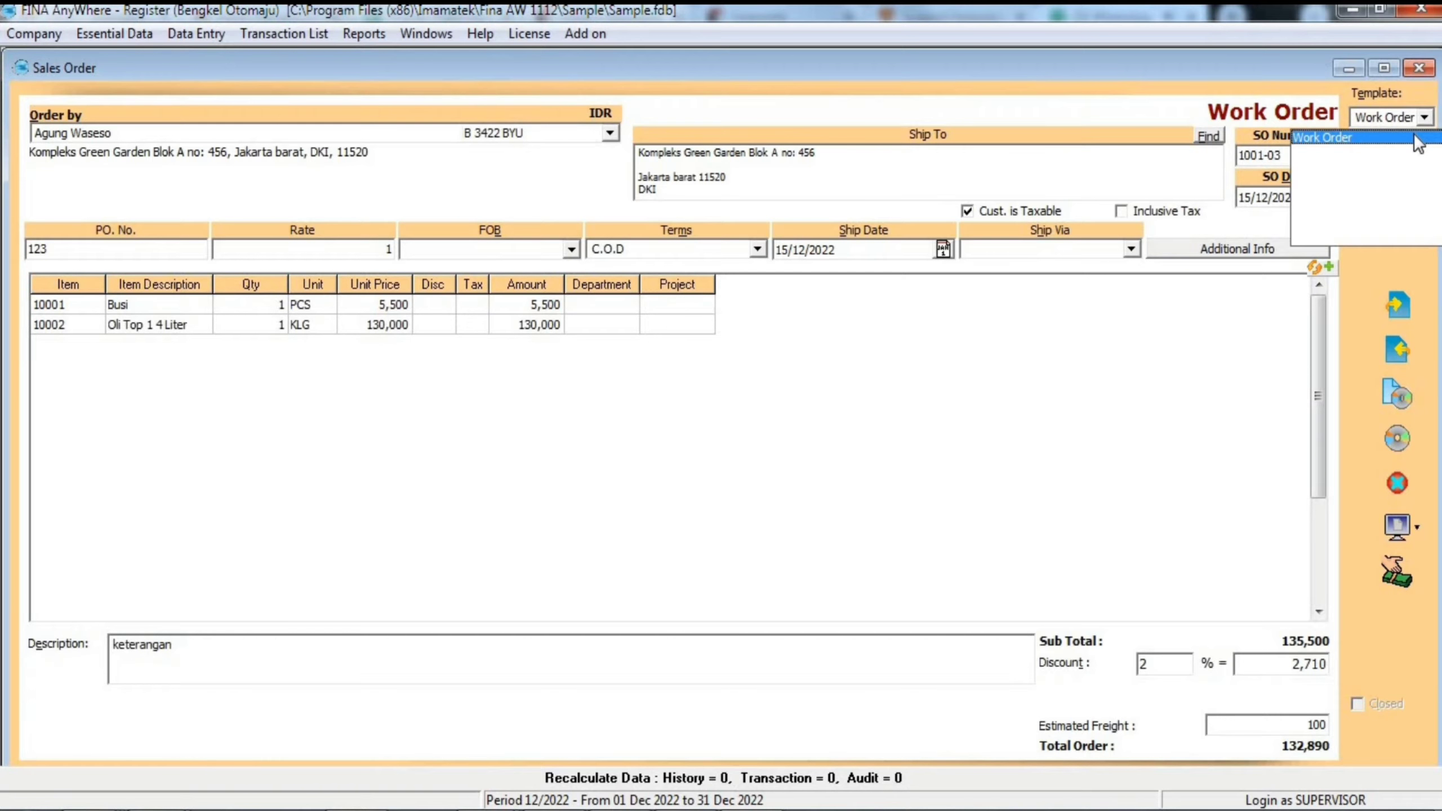
left_click(1418, 143)
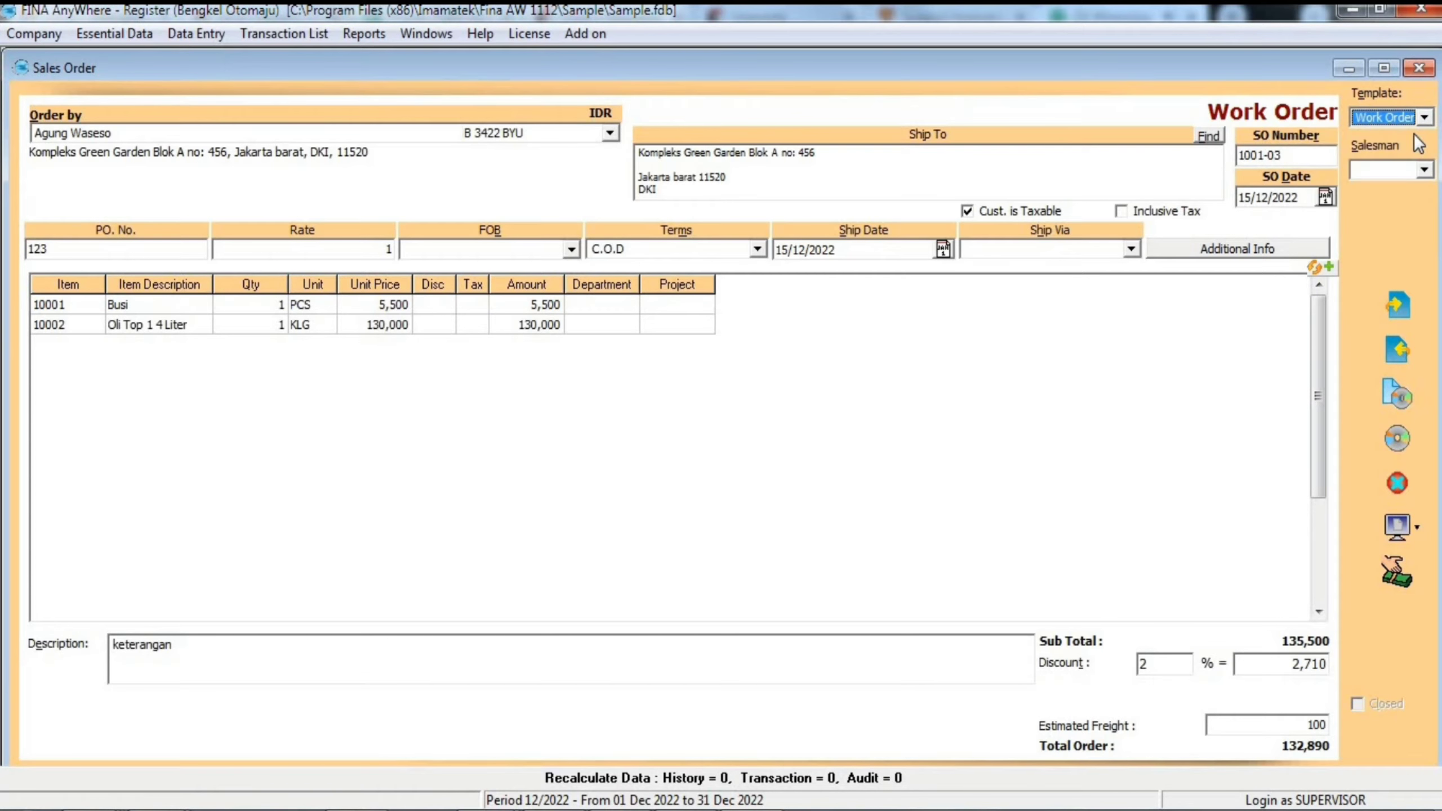
left_click(1424, 170)
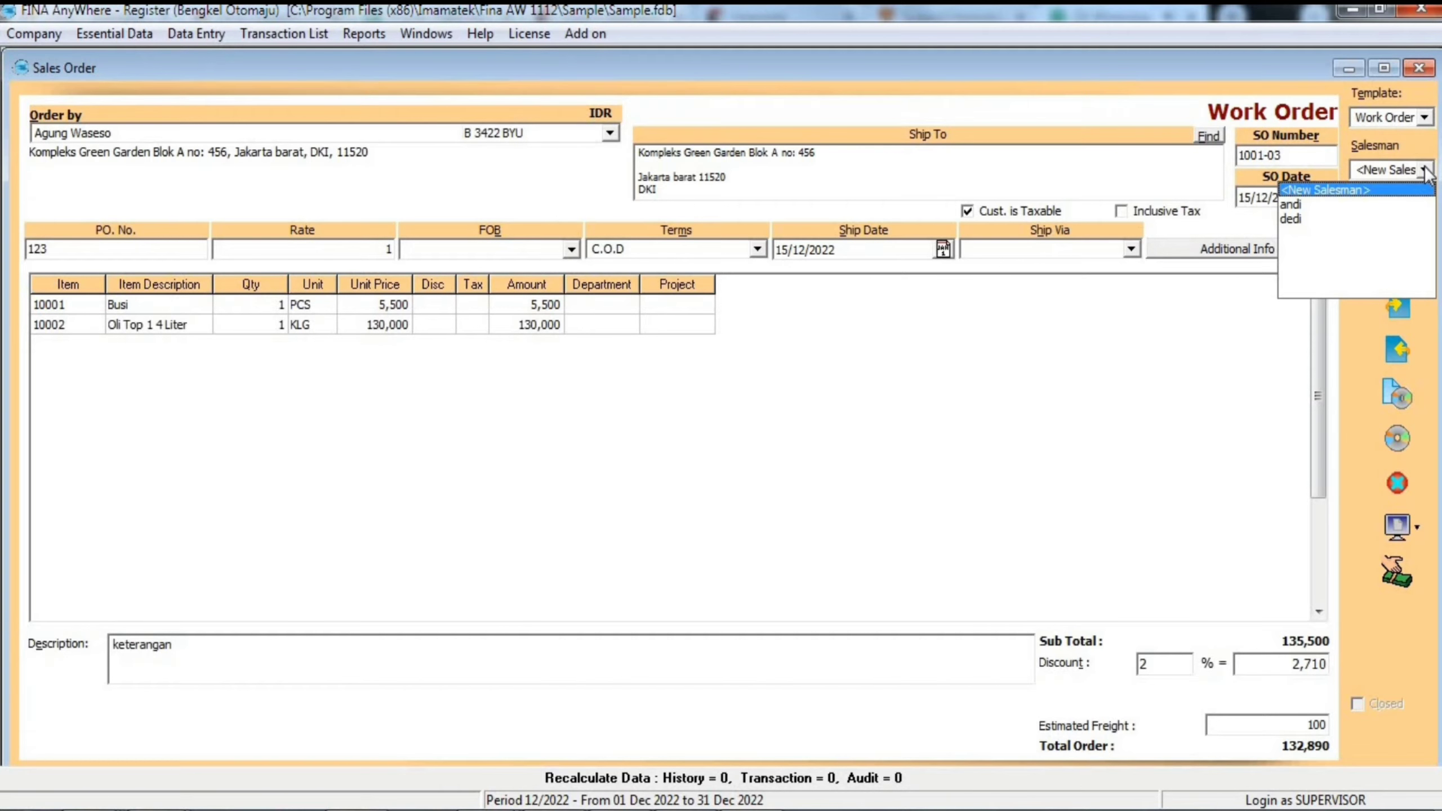
left_click(1390, 203)
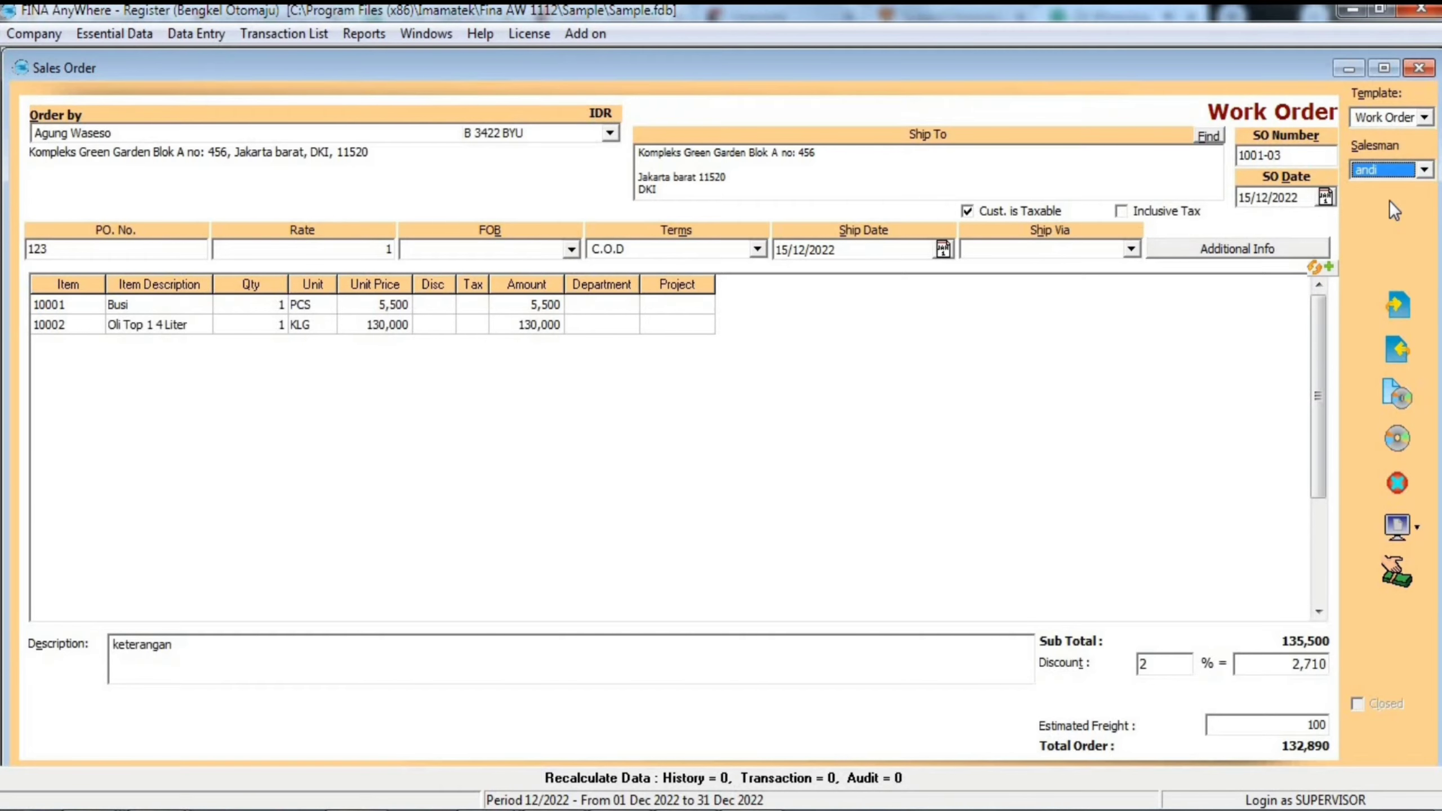
- Open a down payment for the sales order and set the order's payment amount to 5,000
left_click(1405, 573)
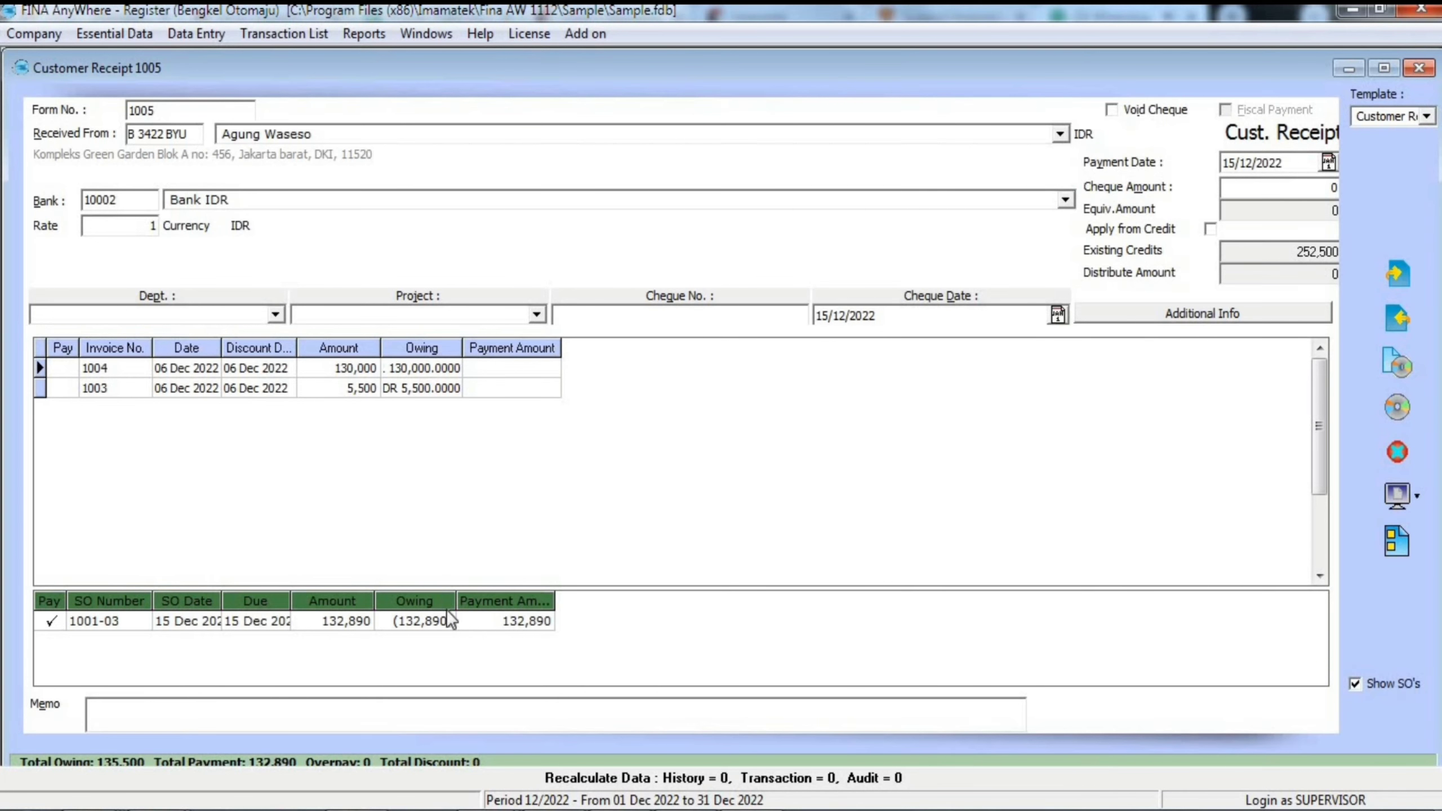
left_click(1329, 162)
left_click(1328, 162)
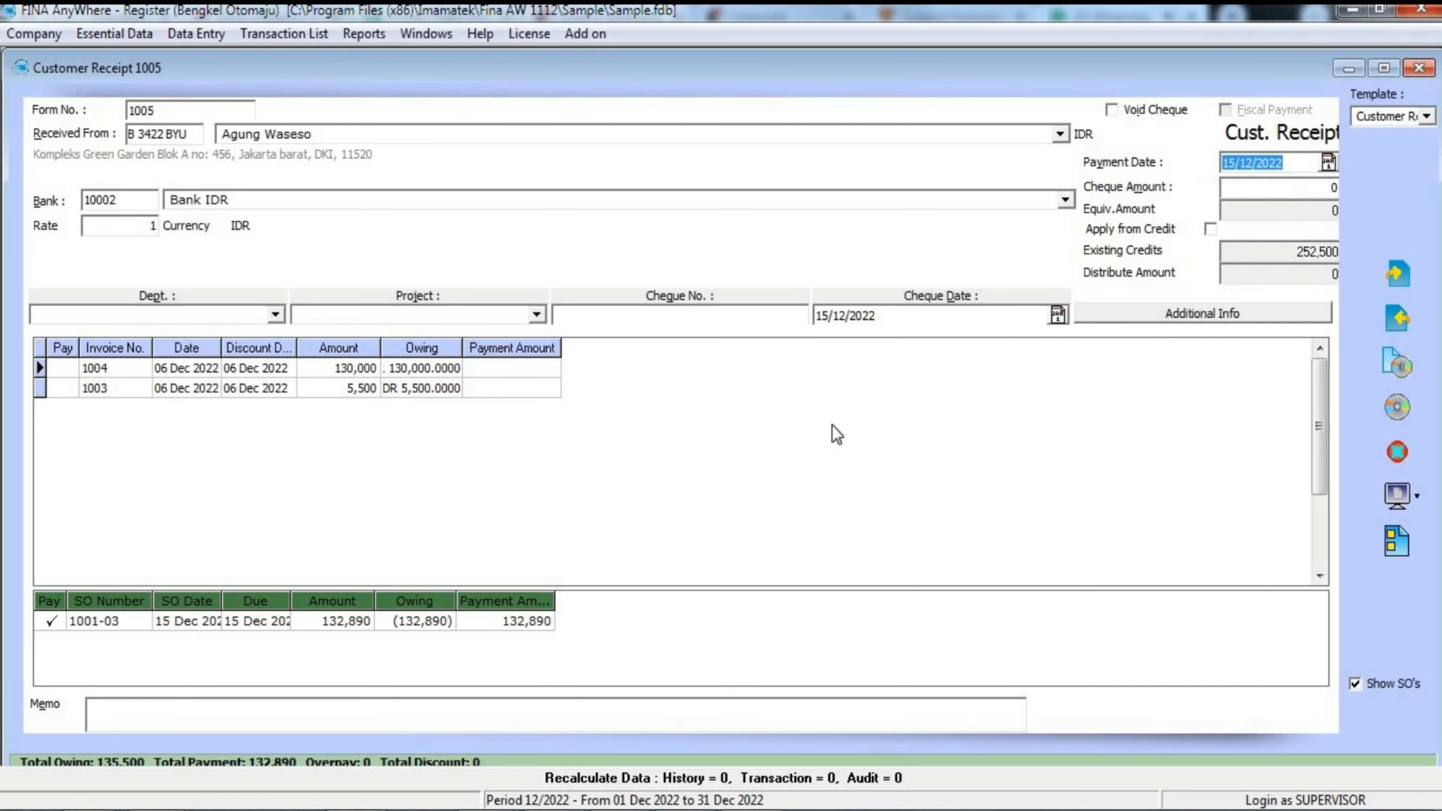
left_click(497, 622)
type("5000")
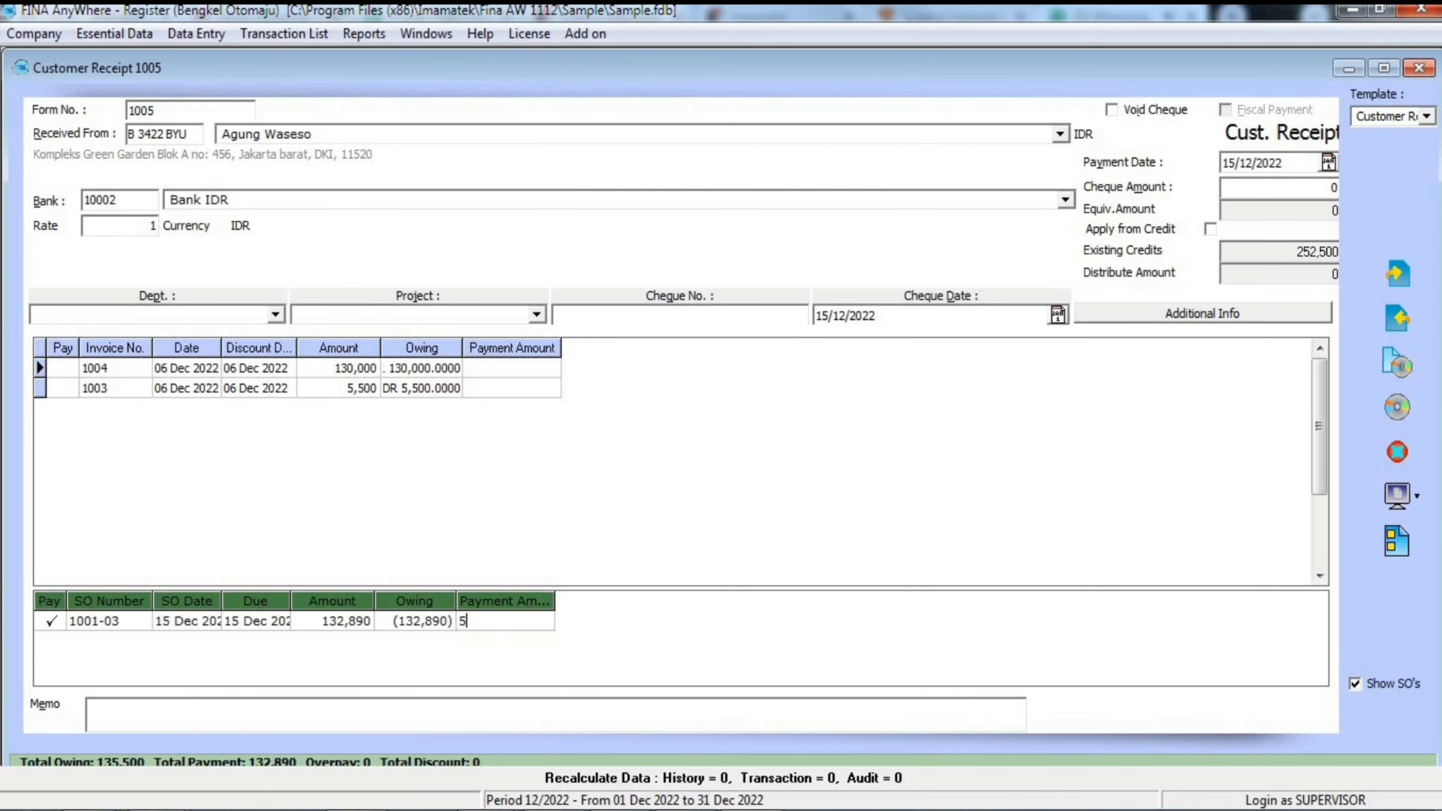
key("Return")
- Set the cheque amount of the customer receipt to 5,000
left_click(1242, 188)
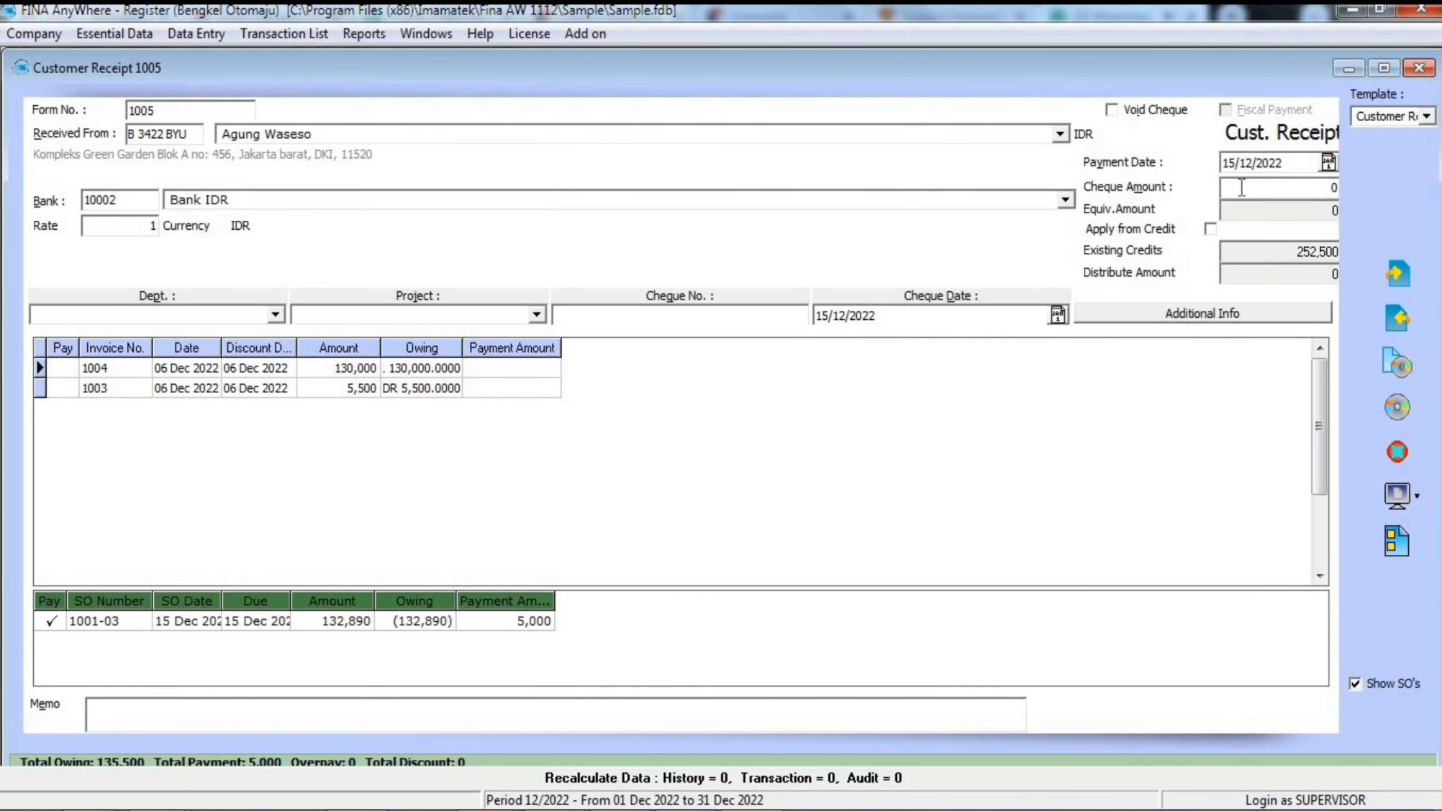
type("5,000")
key("Tab")
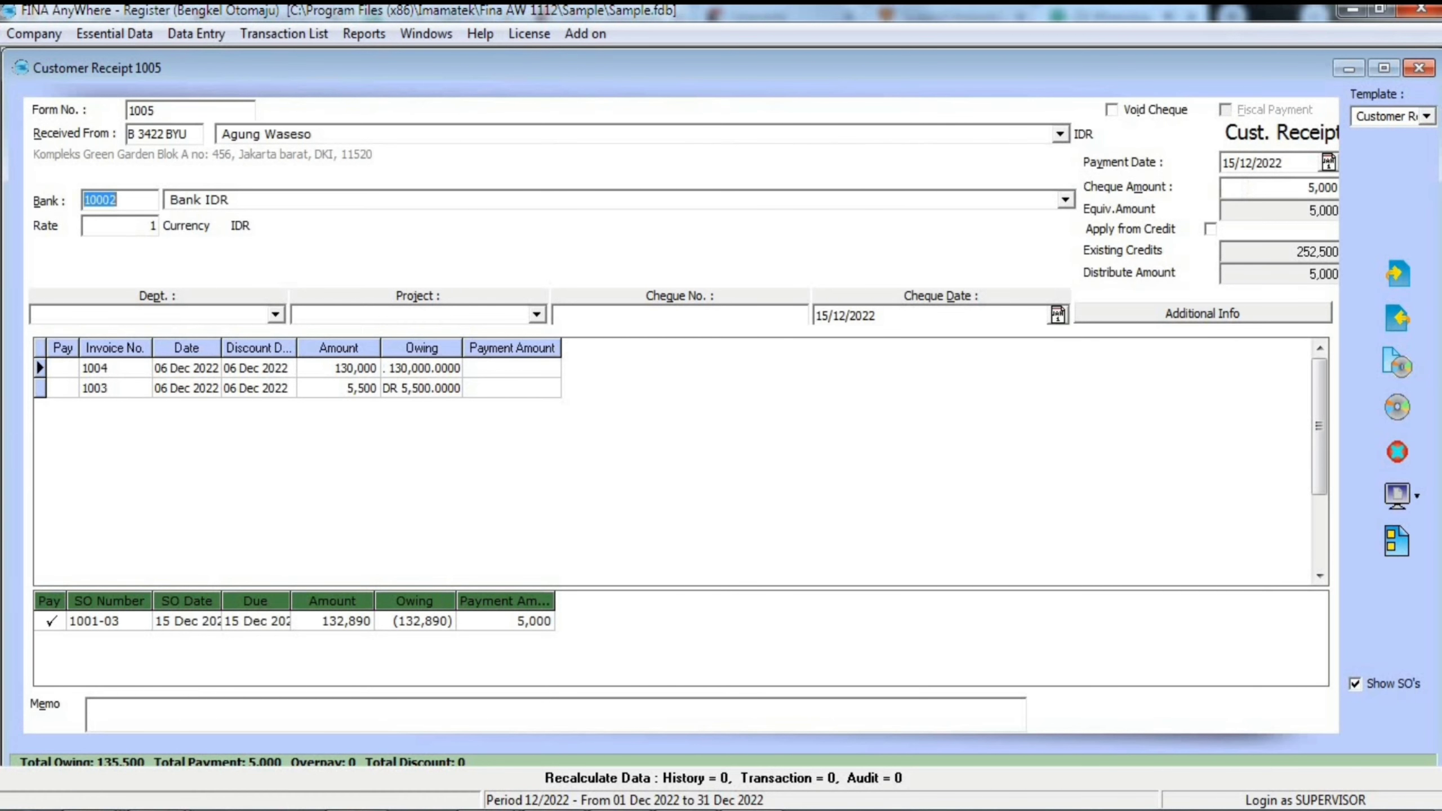
- Save the down payment receipt and the sales order
left_click(1400, 411)
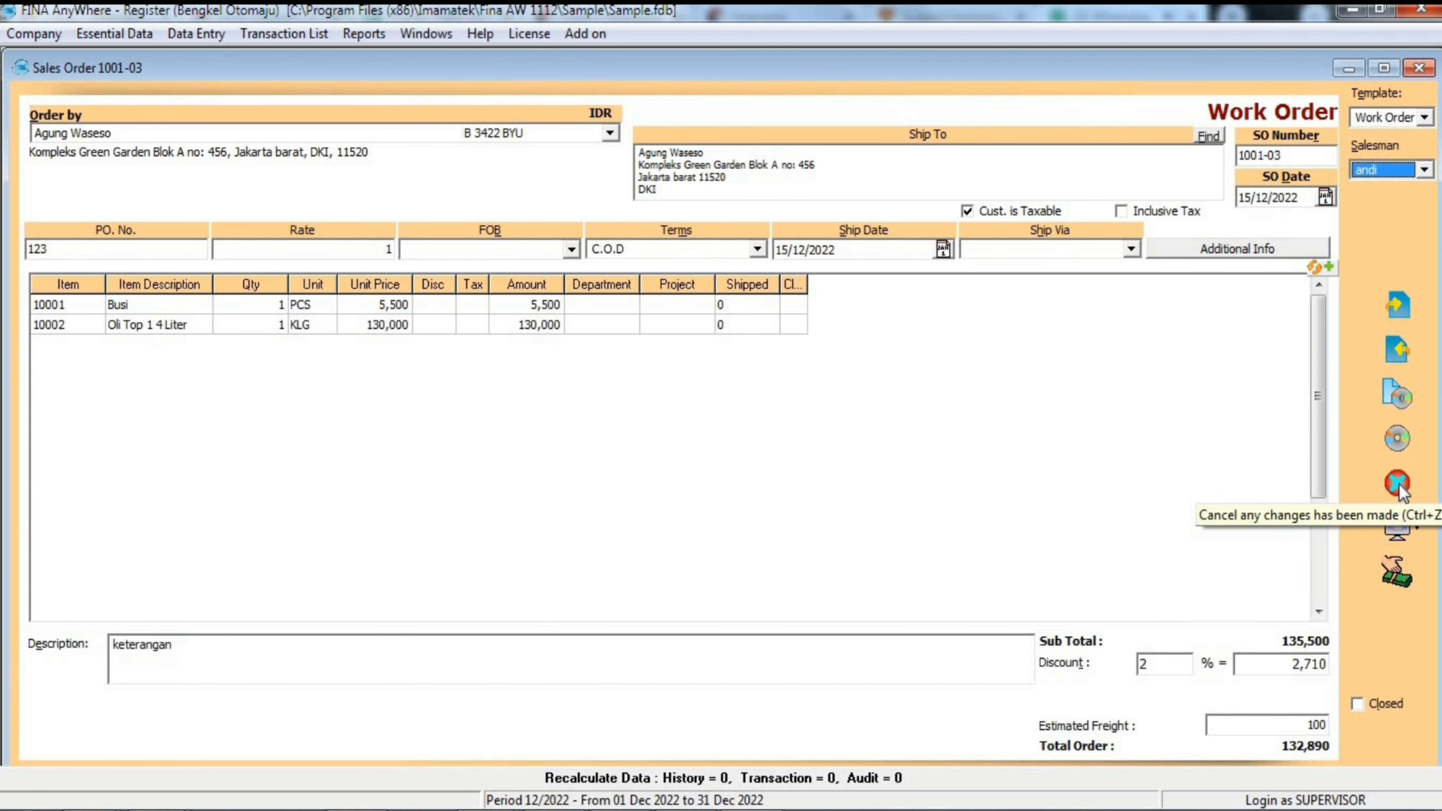
left_click(1398, 437)
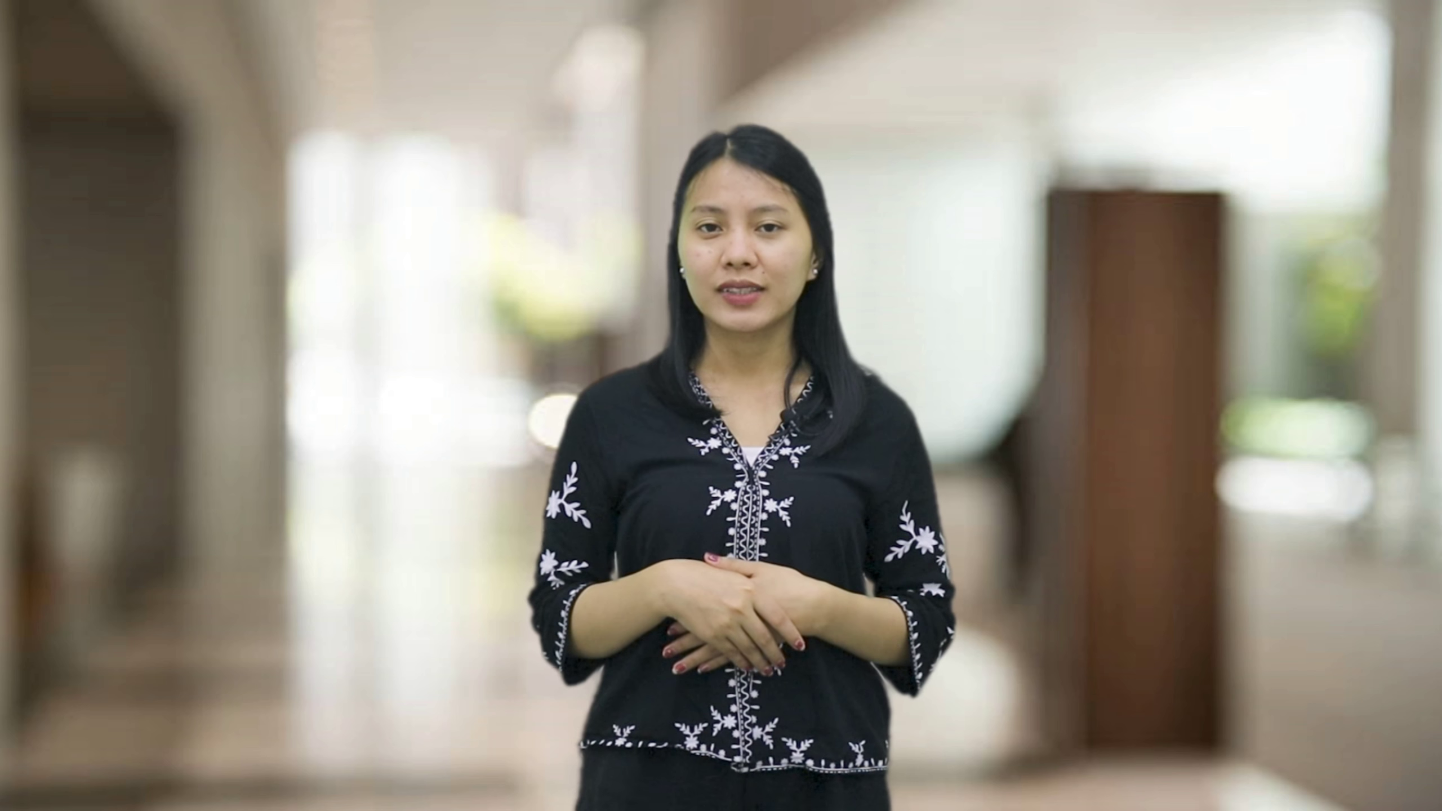